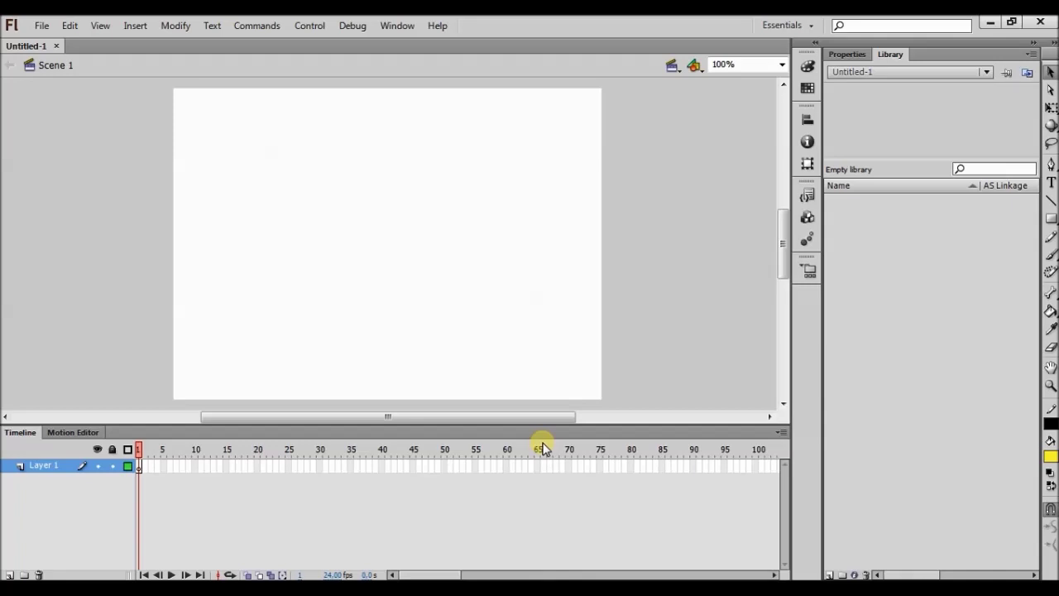
Draw a short horizontal line in the upper-left area of the stage and bend it upward into an arc.
click(1051, 221)
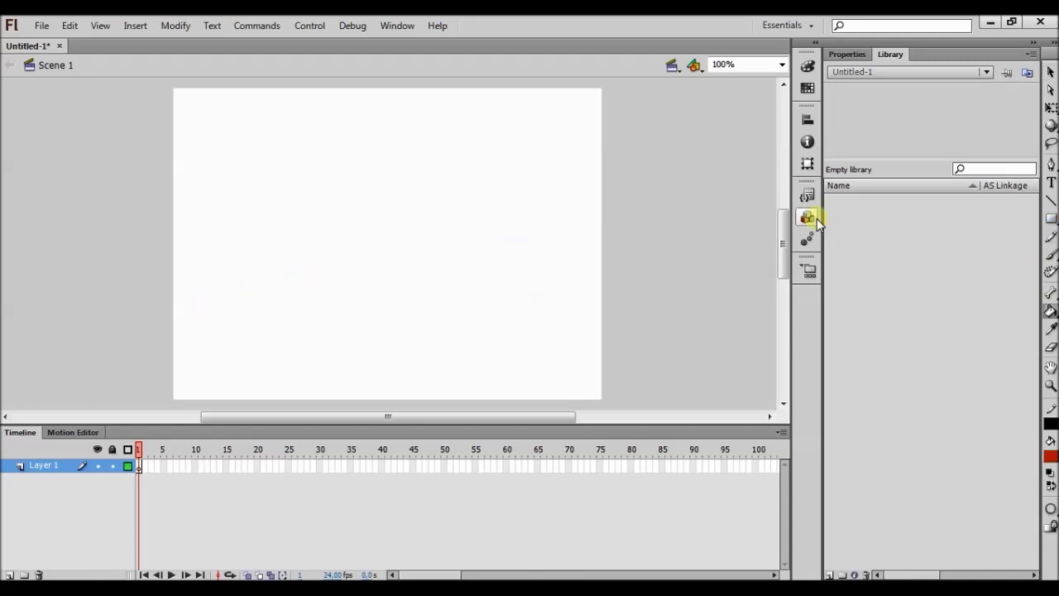
click(1050, 202)
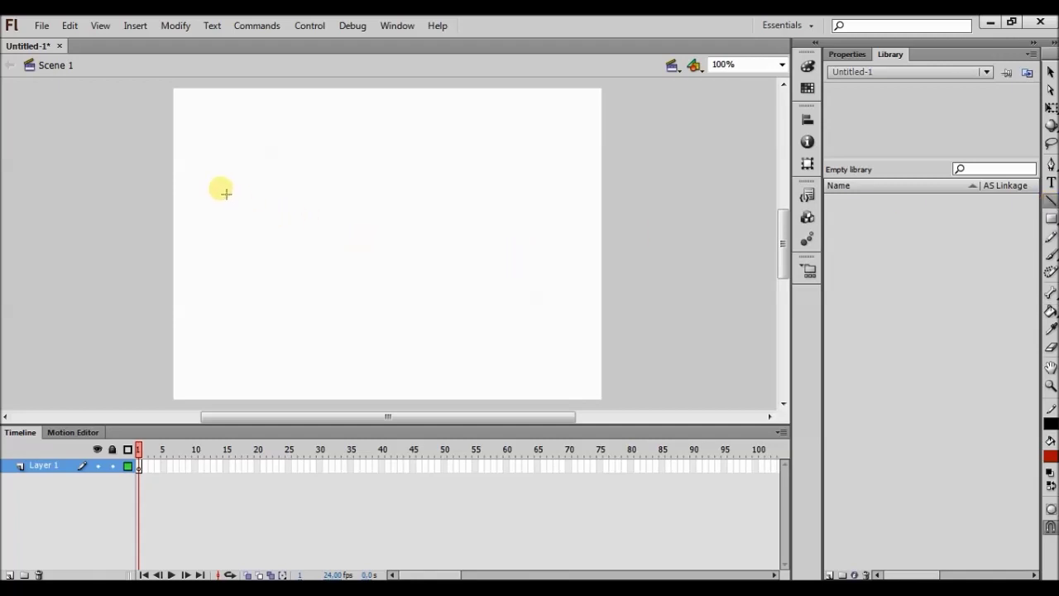
drag(225, 193, 250, 189)
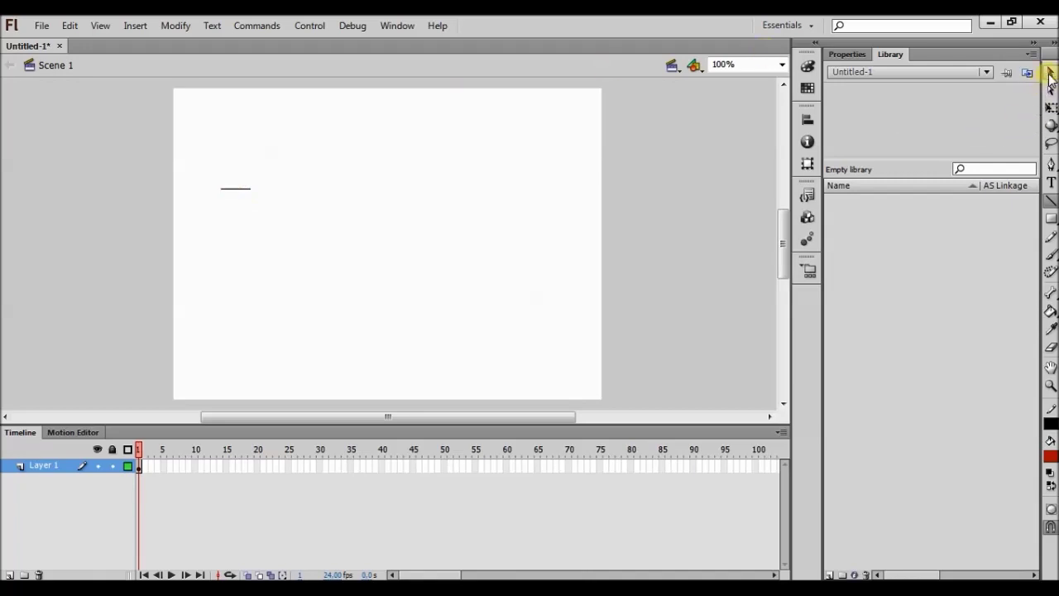
click(1050, 72)
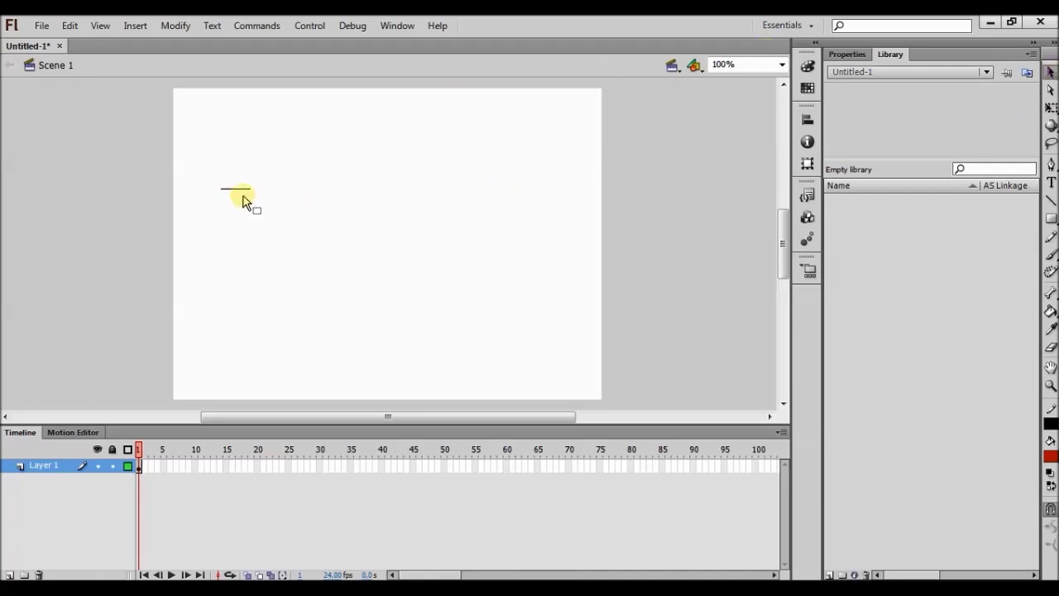
drag(236, 190, 236, 177)
Close the arc with a second line bent downward to form a leaf outline, and draw a horizontal midrib between its tips.
click(1051, 203)
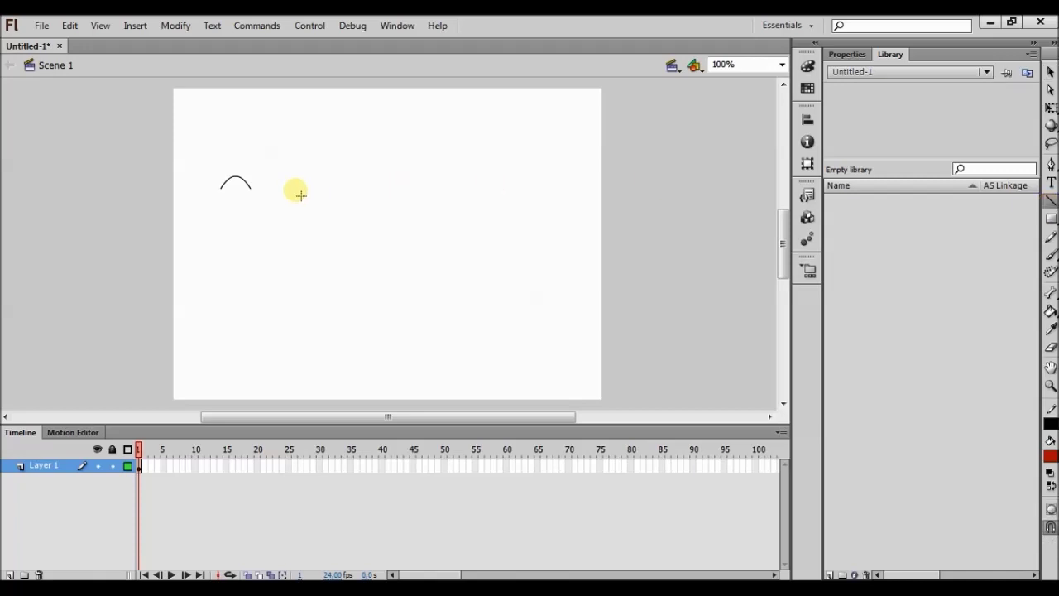
drag(226, 192, 253, 190)
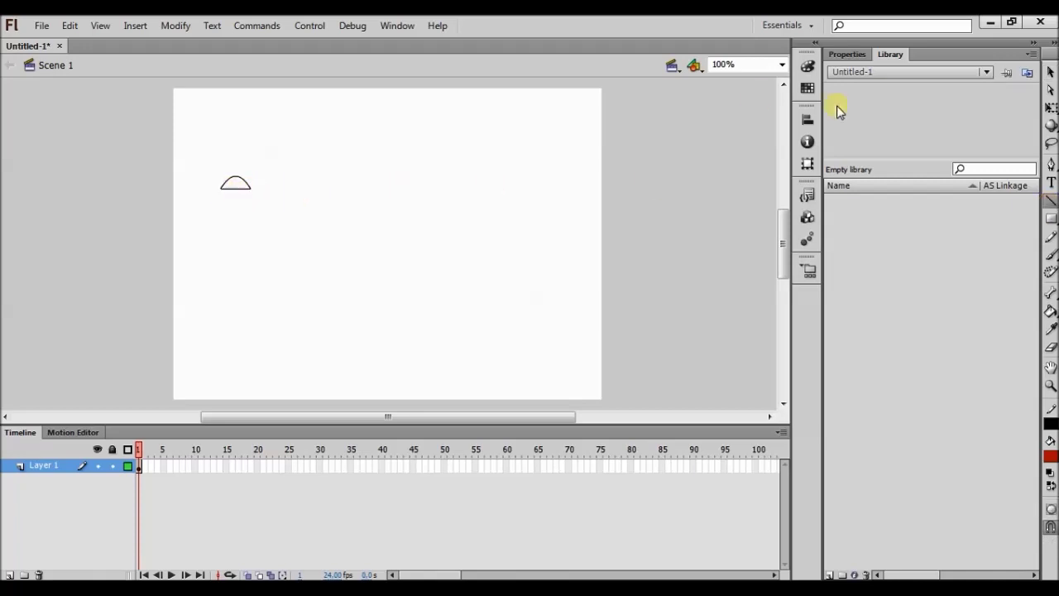
click(1049, 73)
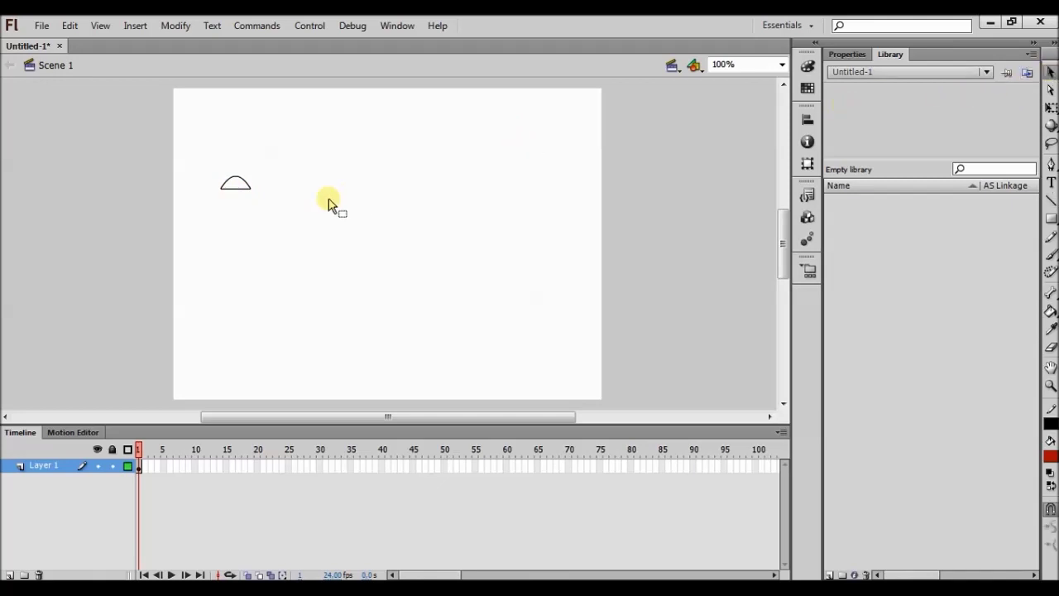
drag(237, 191, 236, 203)
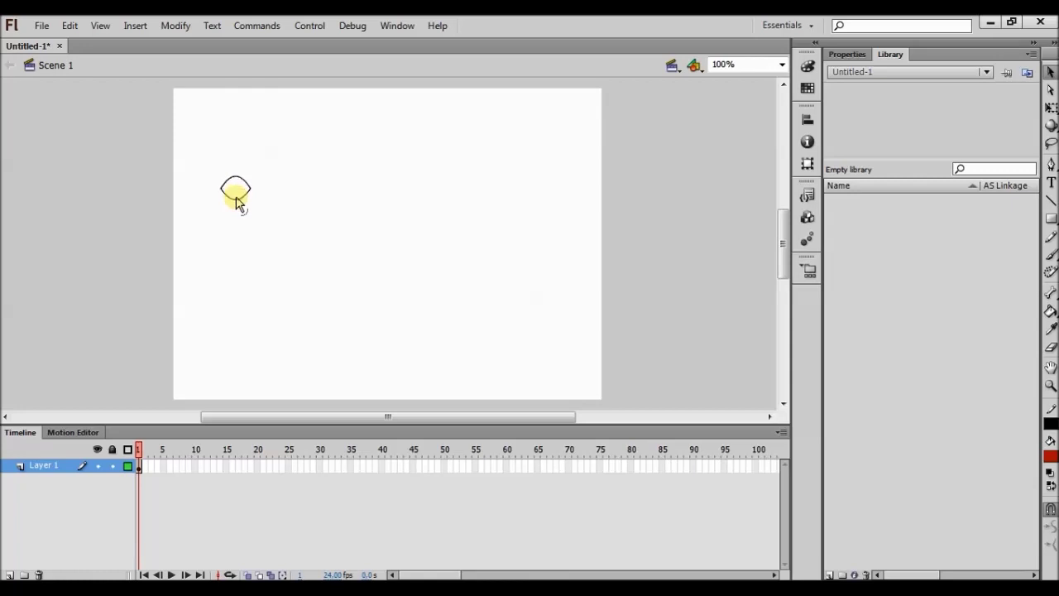
click(1050, 201)
drag(222, 190, 252, 189)
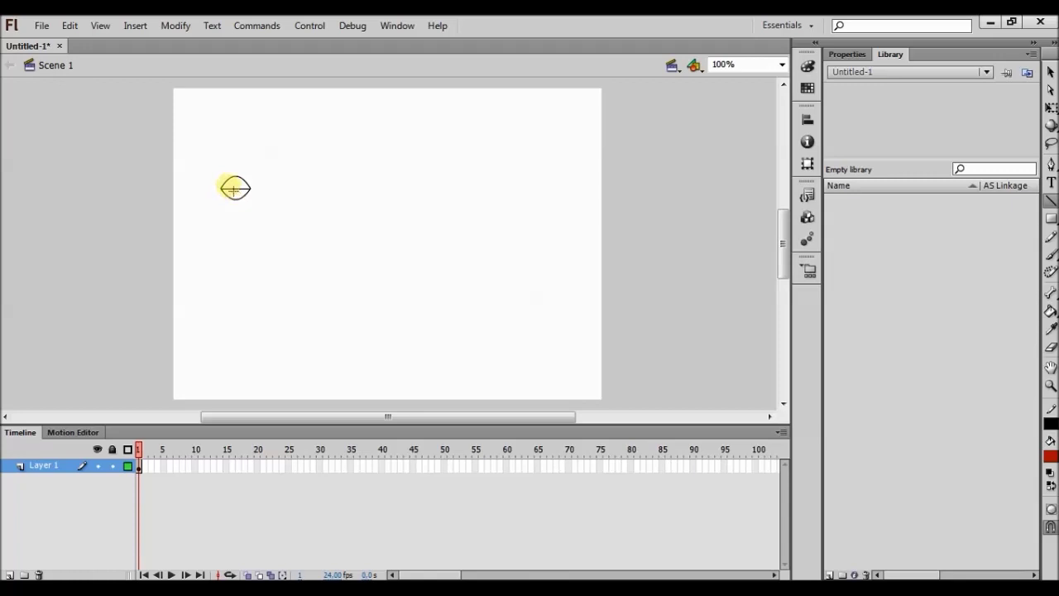
Try drawing diagonal vein lines inside the leaf toward its upper and lower edges.
mouse_move(234, 188)
mouse_down()
mouse_move(238, 200)
mouse_move(236, 180)
mouse_up()
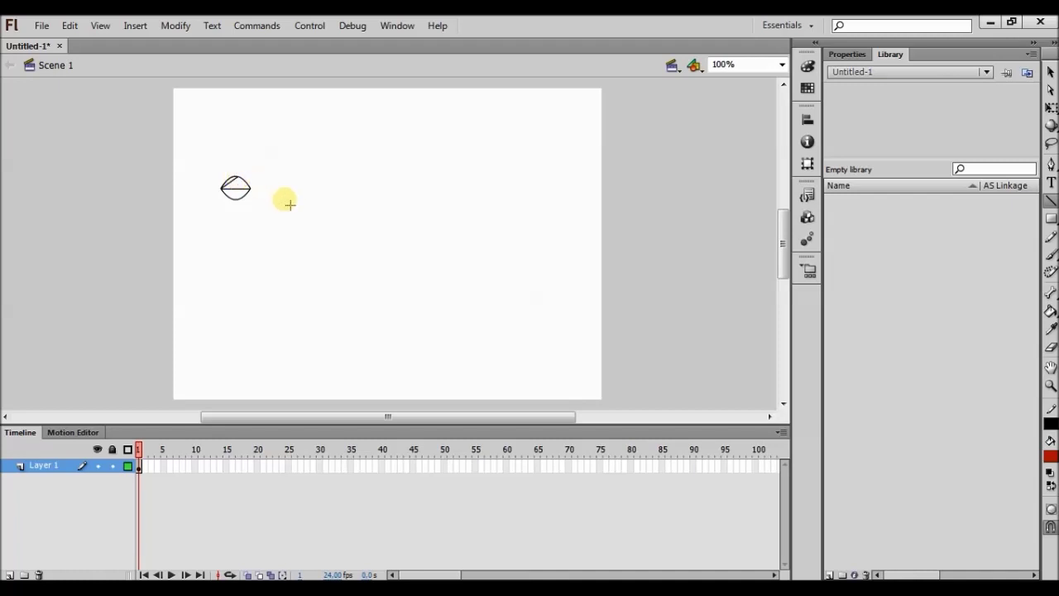
drag(226, 189, 239, 199)
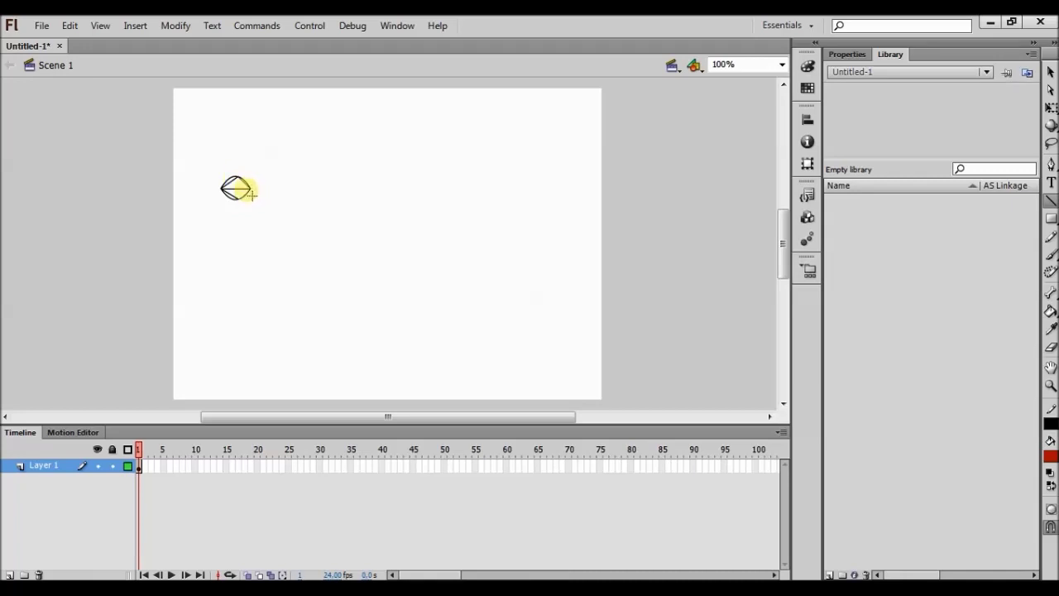
mouse_move(223, 202)
mouse_down()
mouse_move(237, 193)
mouse_move(237, 204)
mouse_up()
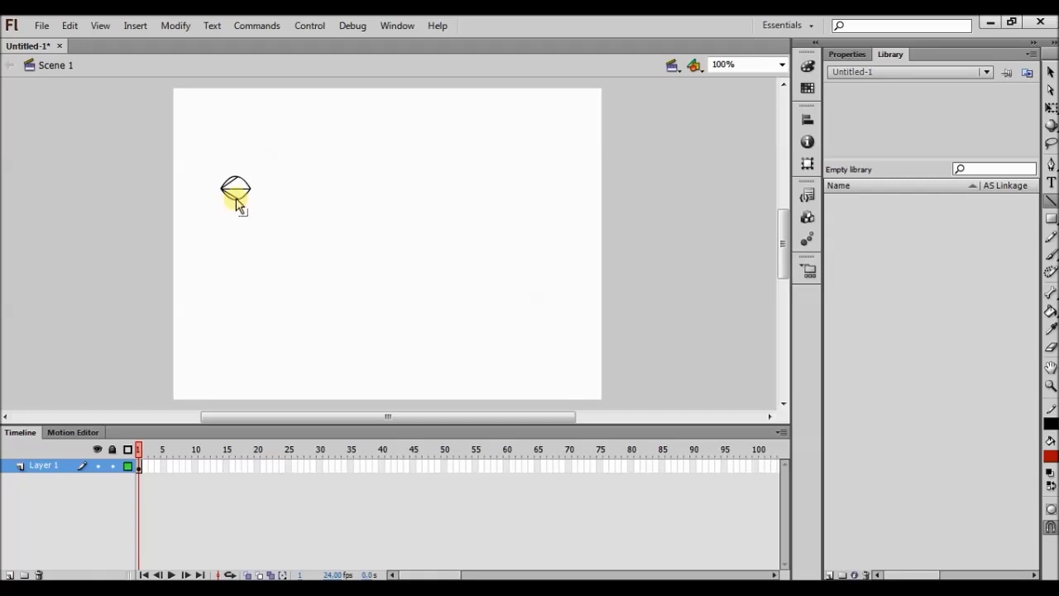
key(ctrl+z)
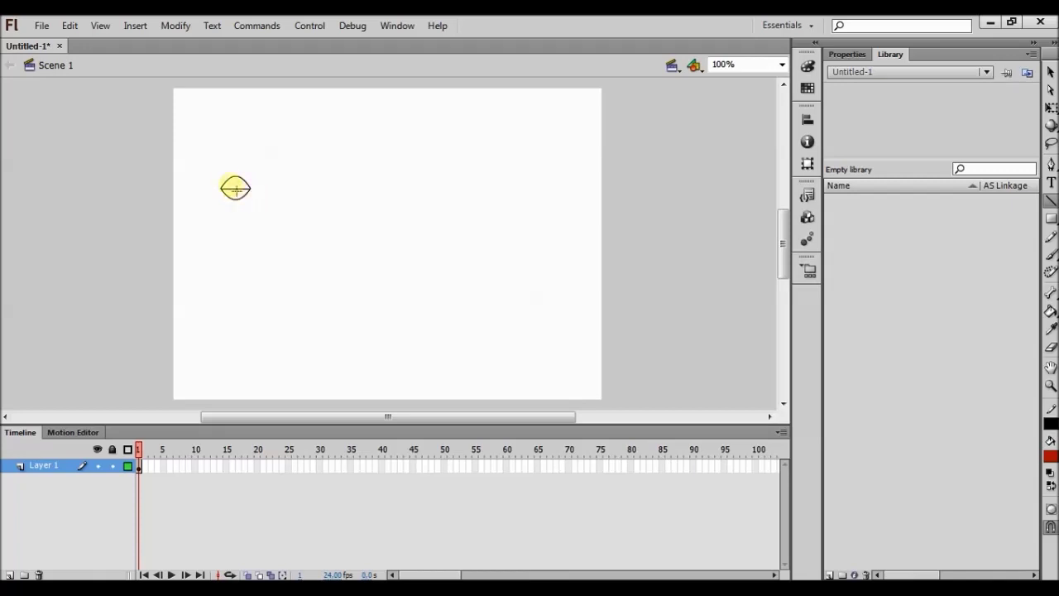
Draw two short vertical lines beside the leaf and try to move them onto it.
click(278, 189)
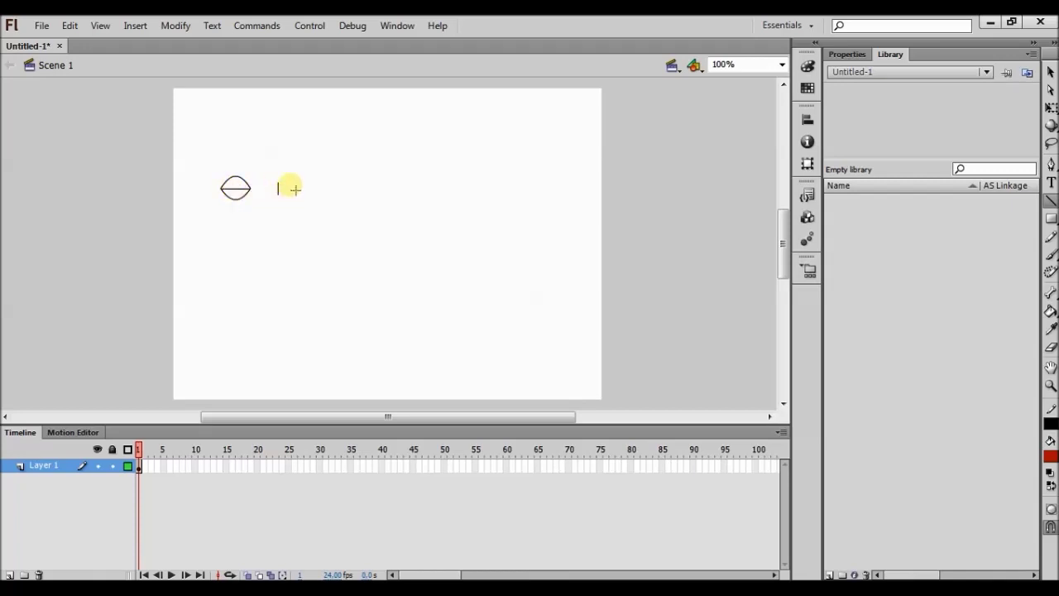
click(290, 189)
click(1048, 75)
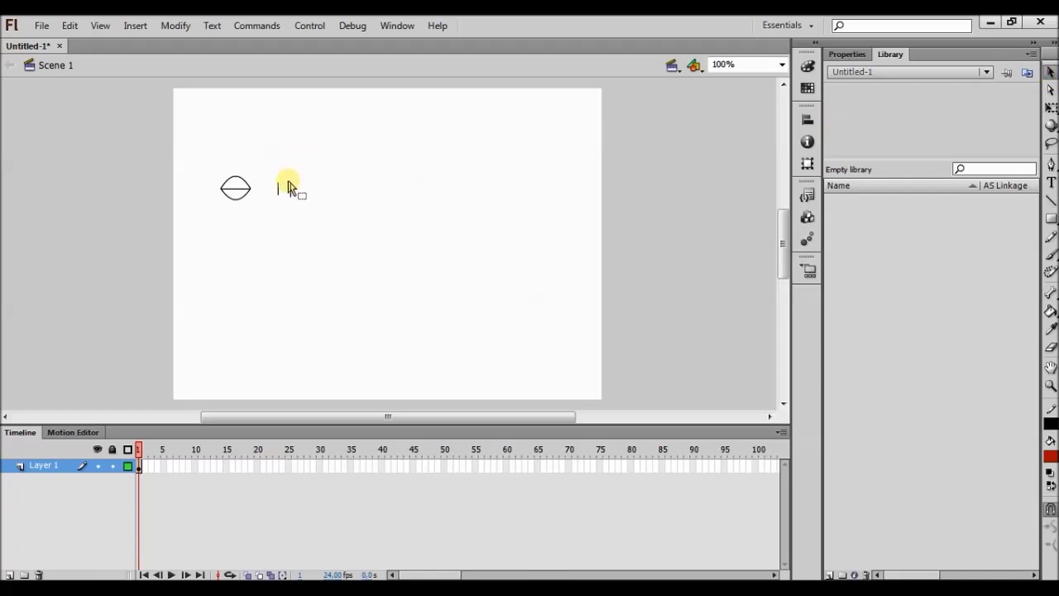
drag(278, 184, 241, 199)
drag(289, 192, 249, 189)
Move the vertical line farther from the leaf onto the middle of the leaf's midrib.
click(1047, 91)
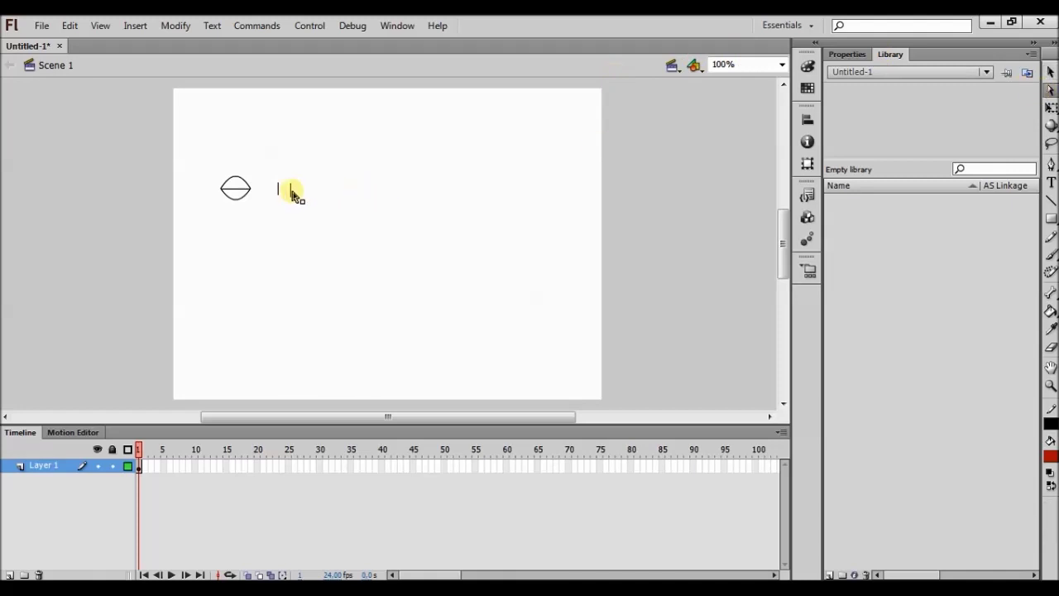
click(237, 189)
click(250, 191)
click(252, 190)
drag(252, 191, 254, 191)
click(267, 187)
click(251, 195)
key(q)
key(z)
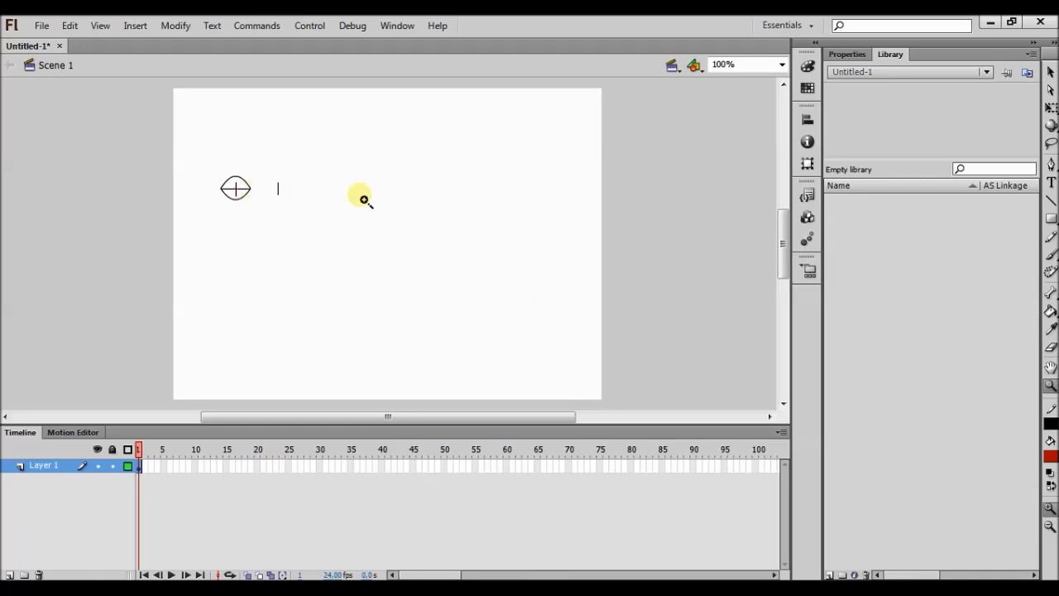
Move the remaining loose vertical line onto the centre of the leaf.
click(1051, 72)
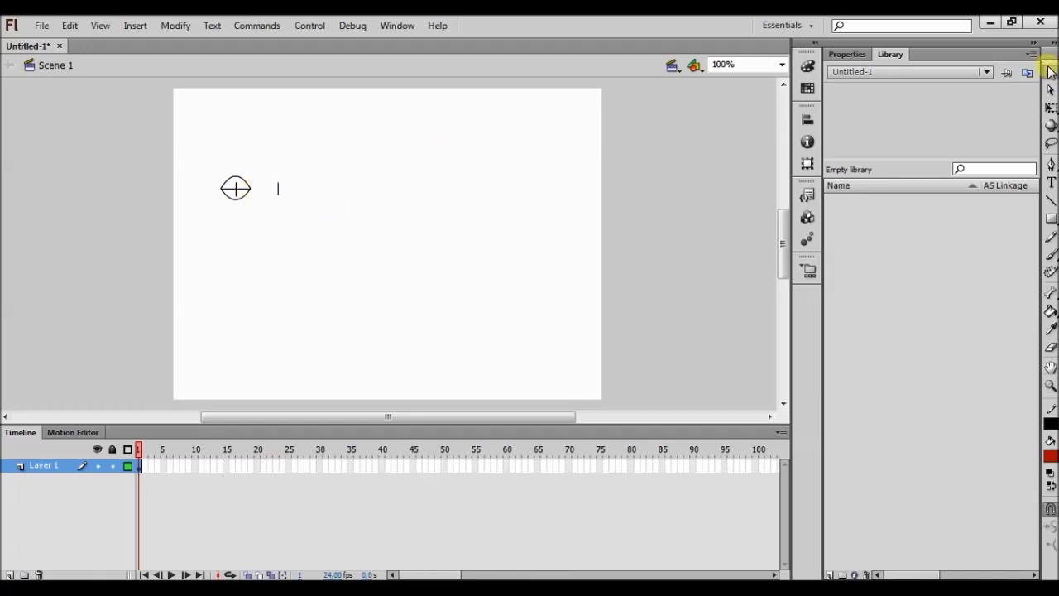
click(278, 190)
drag(278, 190, 235, 189)
Set the fill colour to bright green and fill all sections of the leaf with the Paint Bucket.
click(1051, 456)
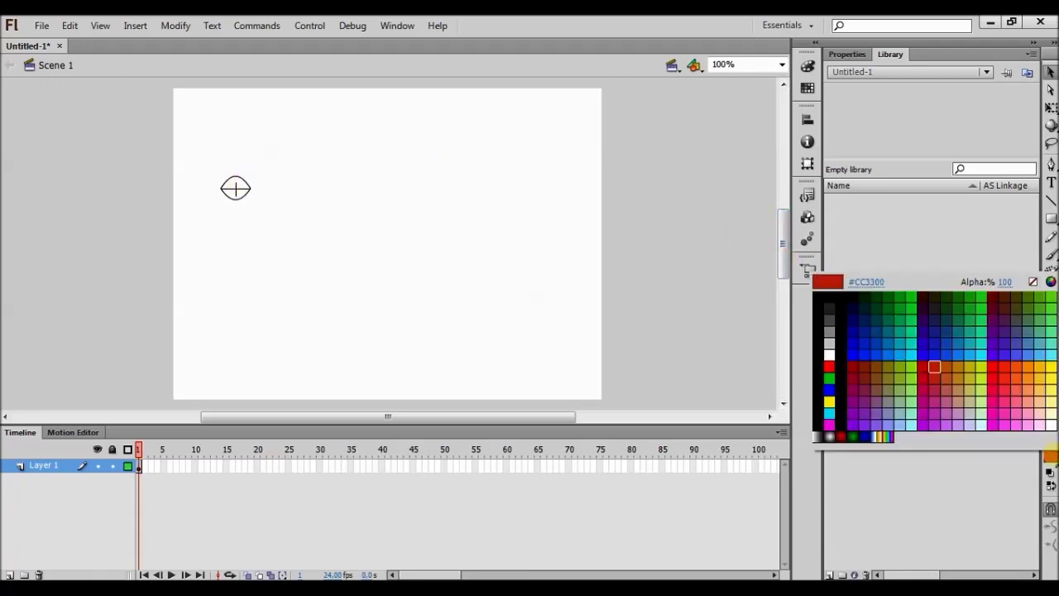
click(980, 308)
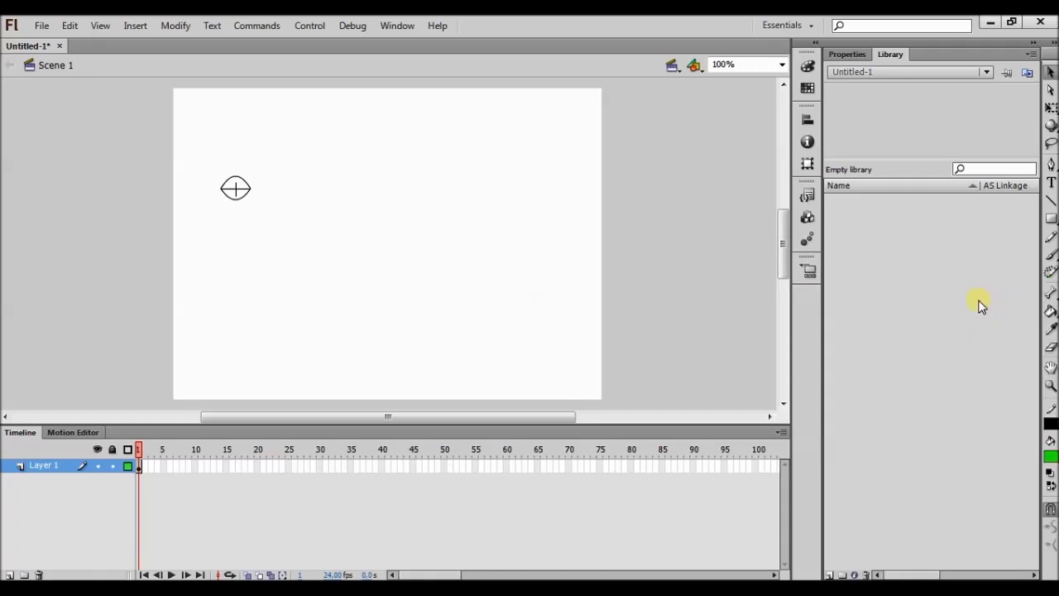
click(1051, 312)
click(235, 187)
click(236, 198)
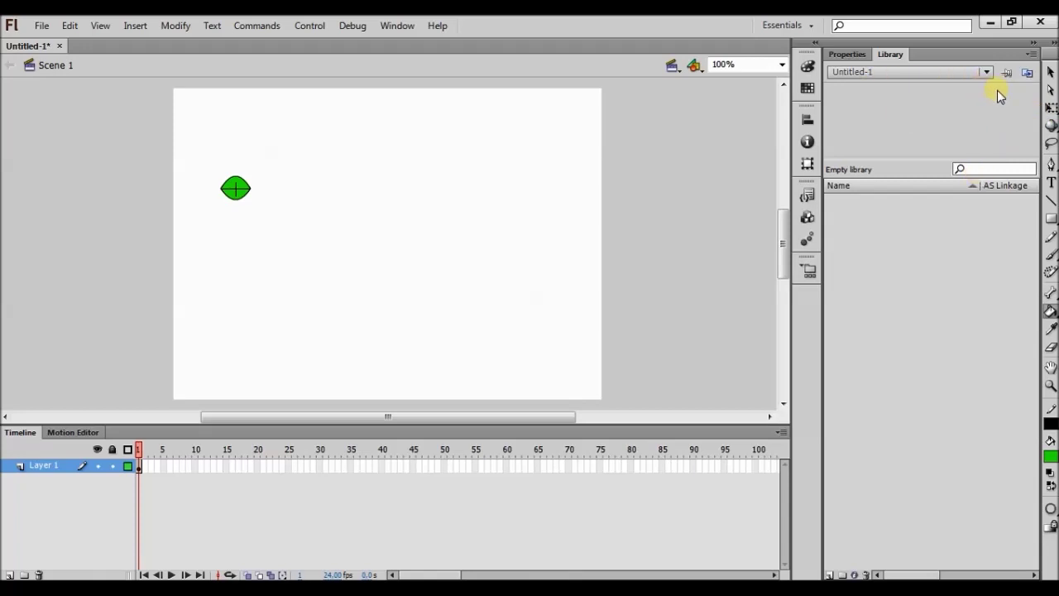
Select the whole leaf drawing and convert it to a symbol of type Graphic.
click(1050, 73)
drag(240, 164, 248, 199)
click(211, 176)
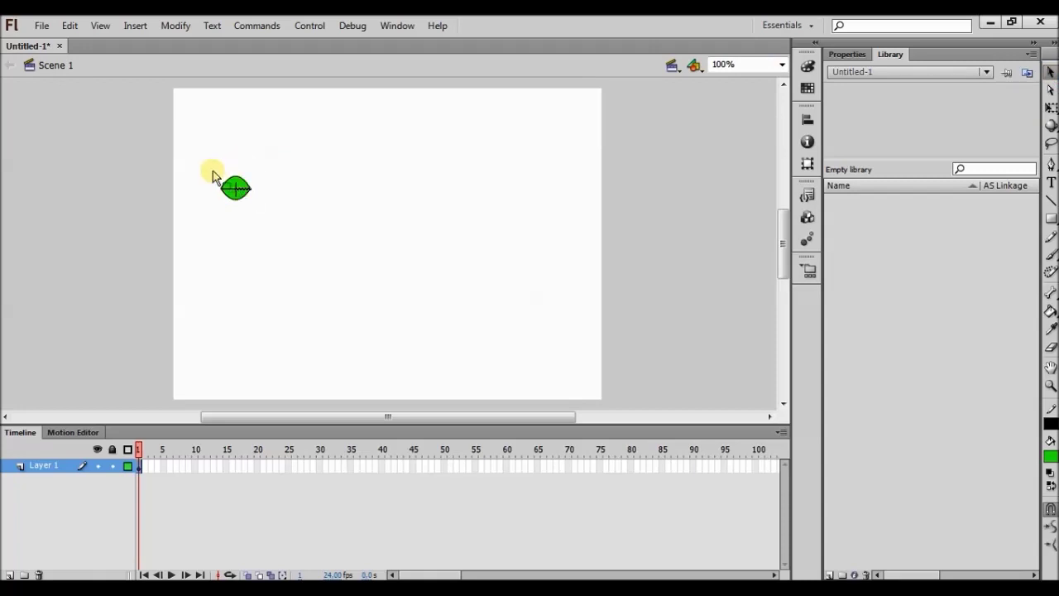
drag(212, 175, 265, 213)
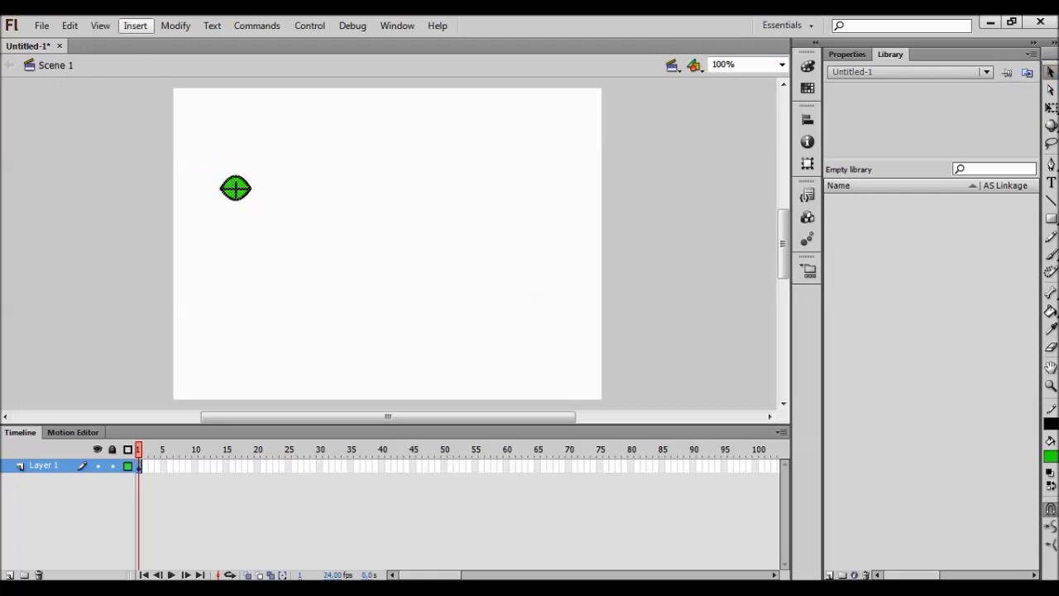
click(173, 25)
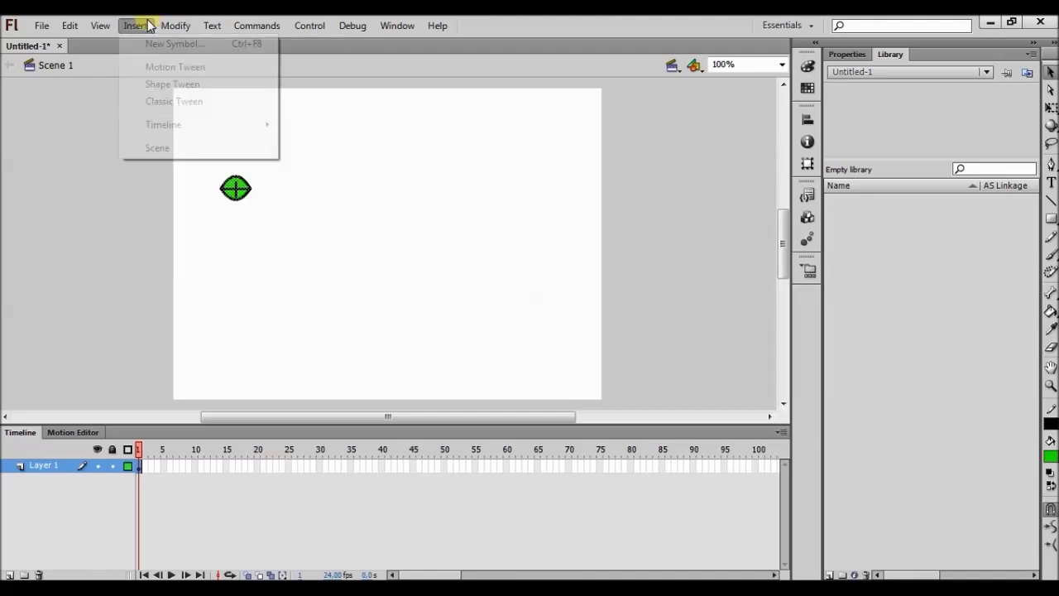
click(174, 27)
click(175, 26)
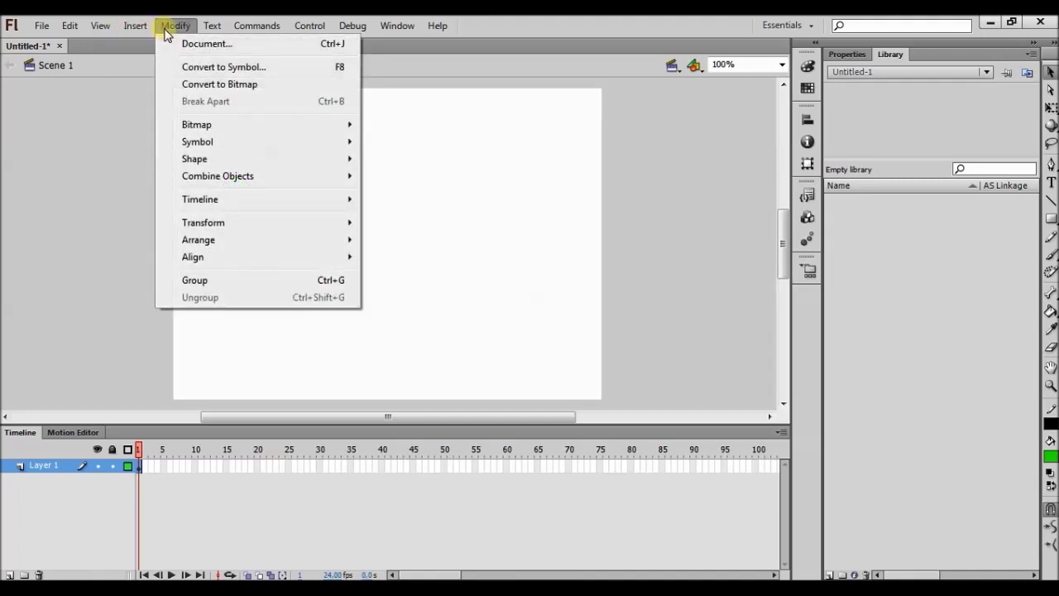
click(198, 70)
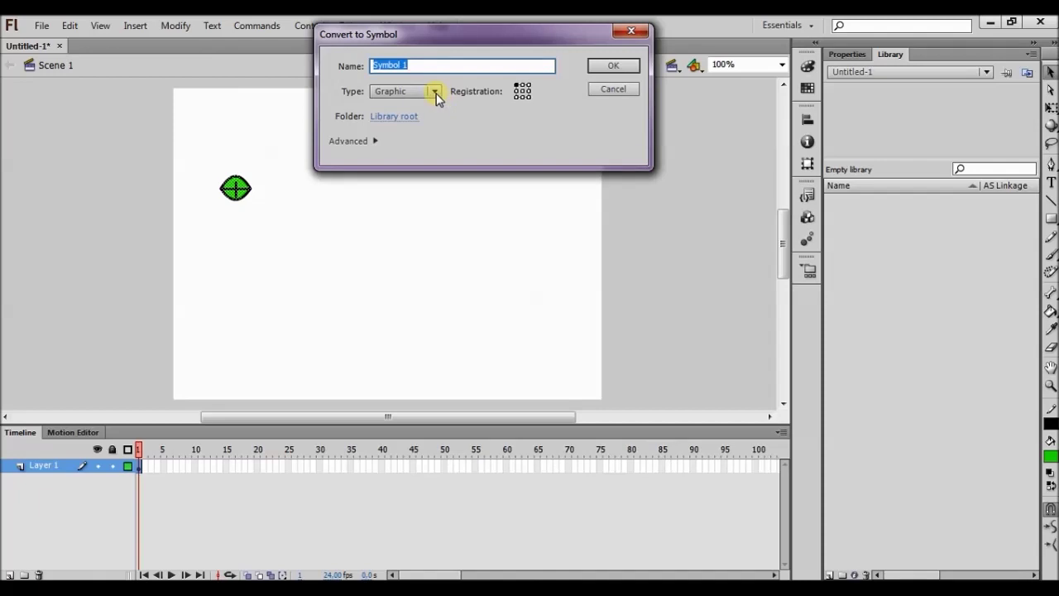
click(435, 92)
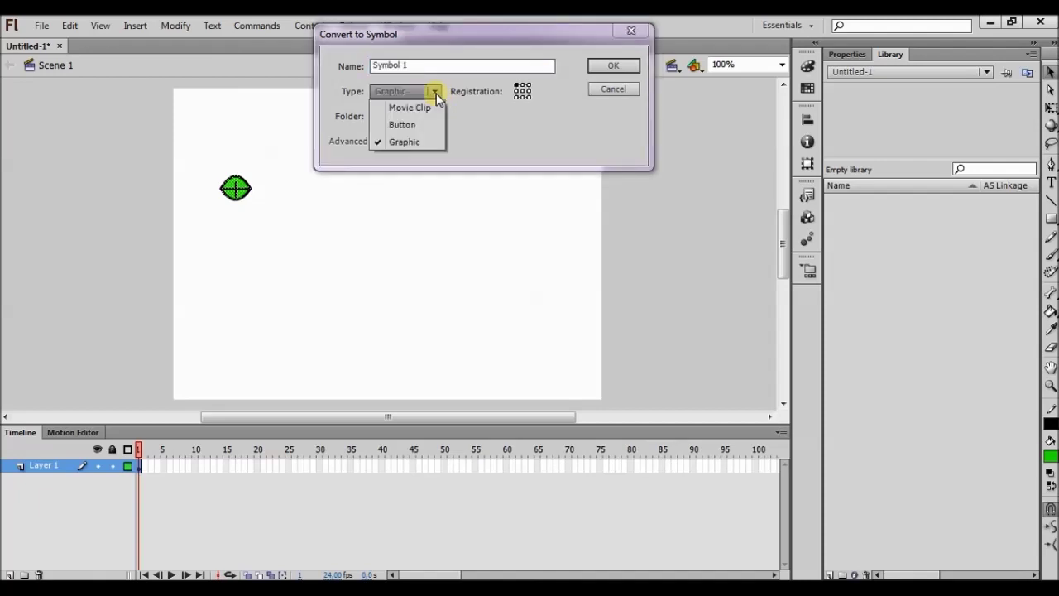
click(426, 141)
click(609, 65)
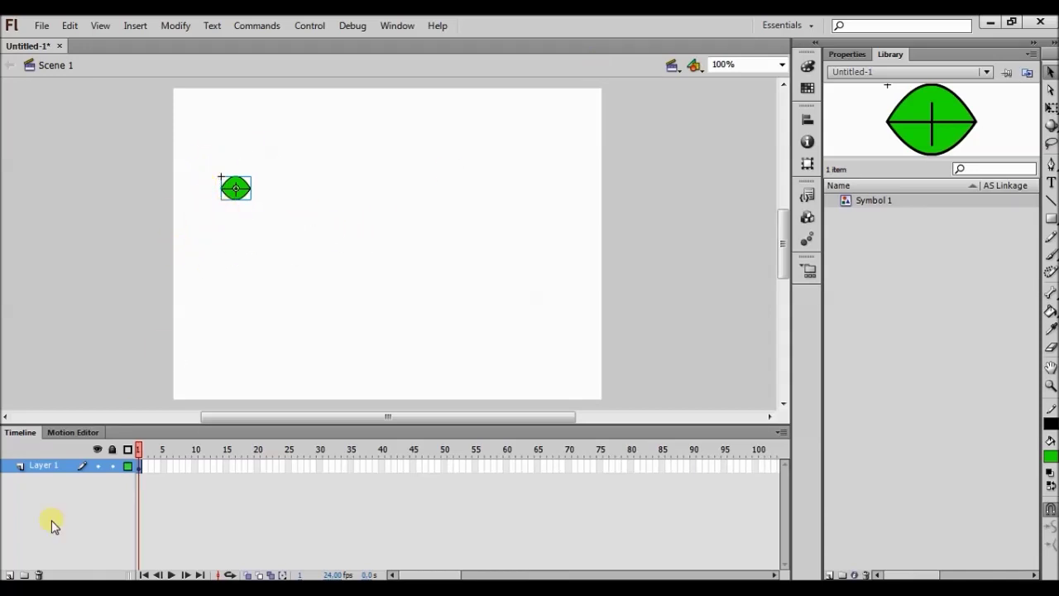
Add a classic motion guide to Layer 1 and draw a six-segment zigzag line down the stage on it.
right_click(26, 469)
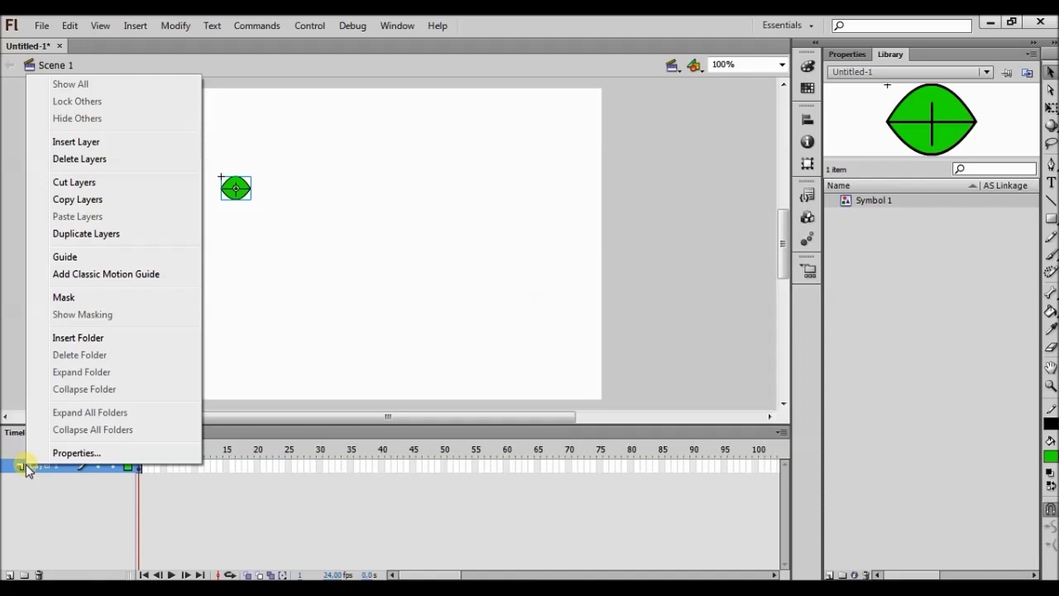
click(118, 274)
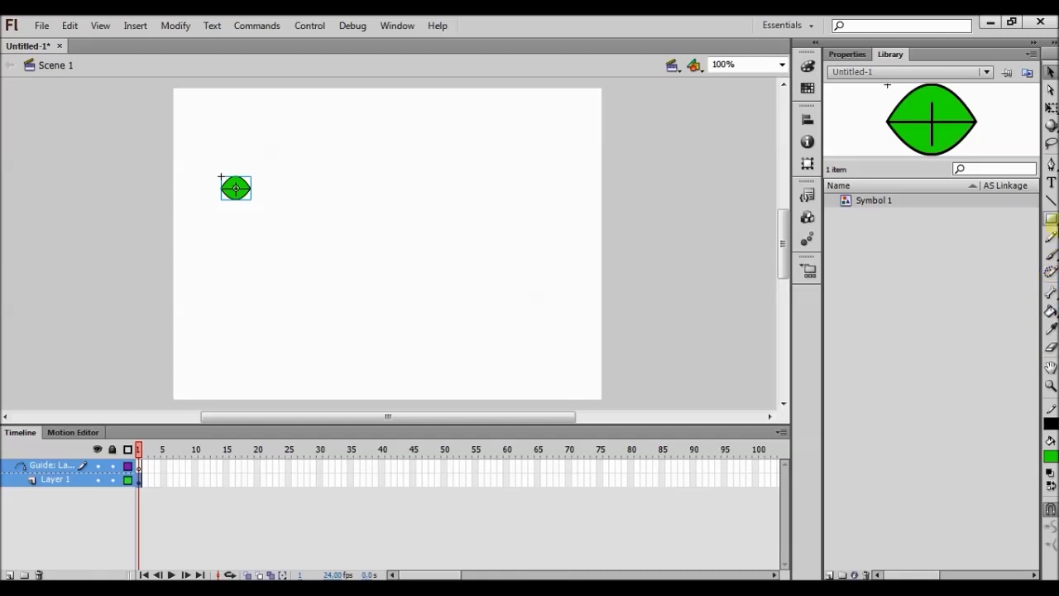
click(1052, 202)
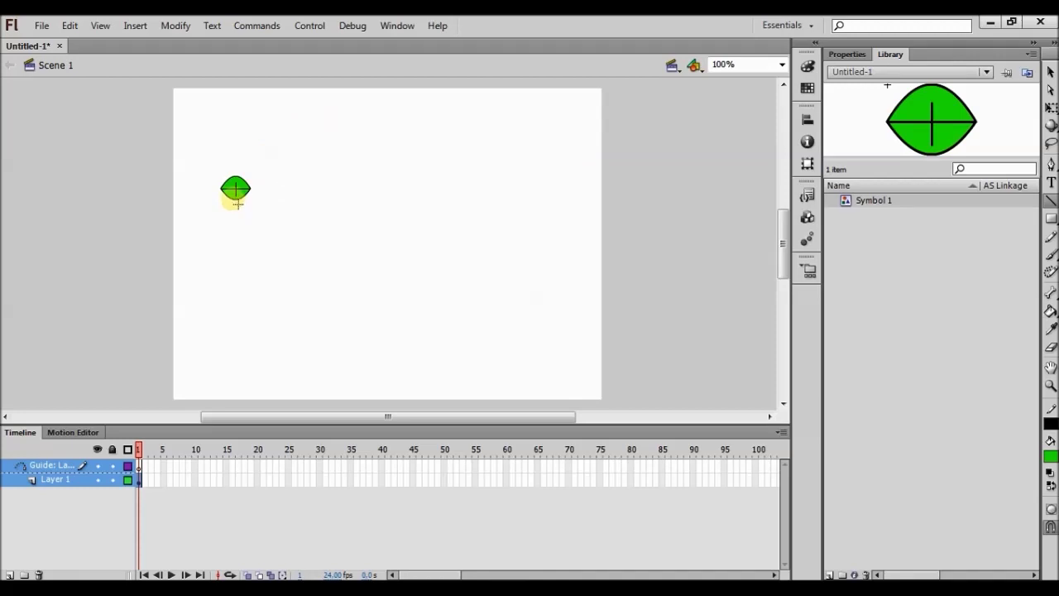
drag(215, 130, 223, 224)
drag(223, 224, 570, 267)
drag(569, 267, 220, 311)
drag(221, 312, 554, 350)
drag(554, 350, 223, 386)
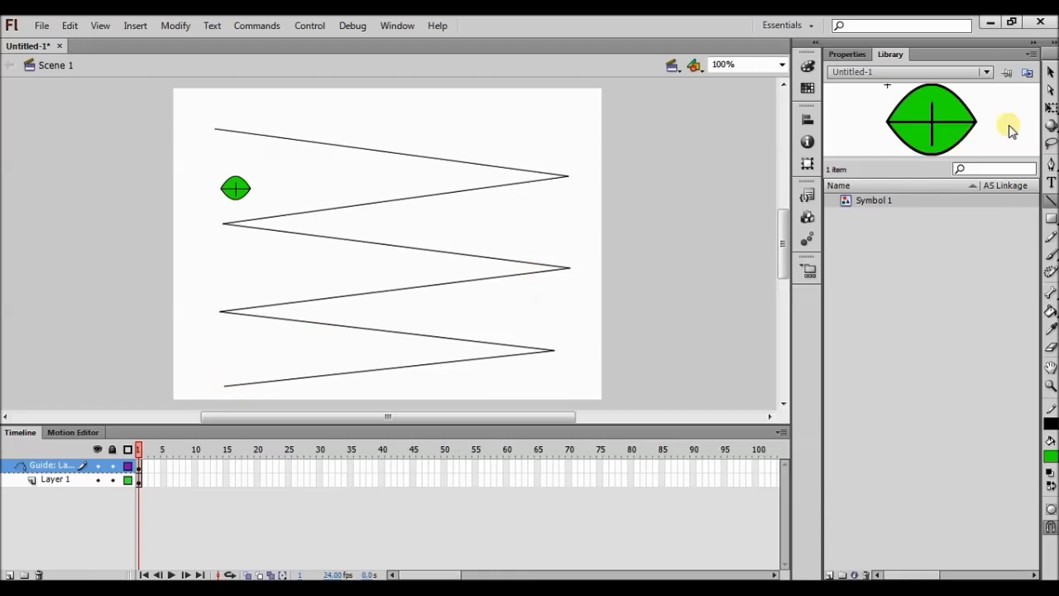
Bend each of the six straight segments of the zigzag motion guide into a curve with the Selection tool.
click(1051, 72)
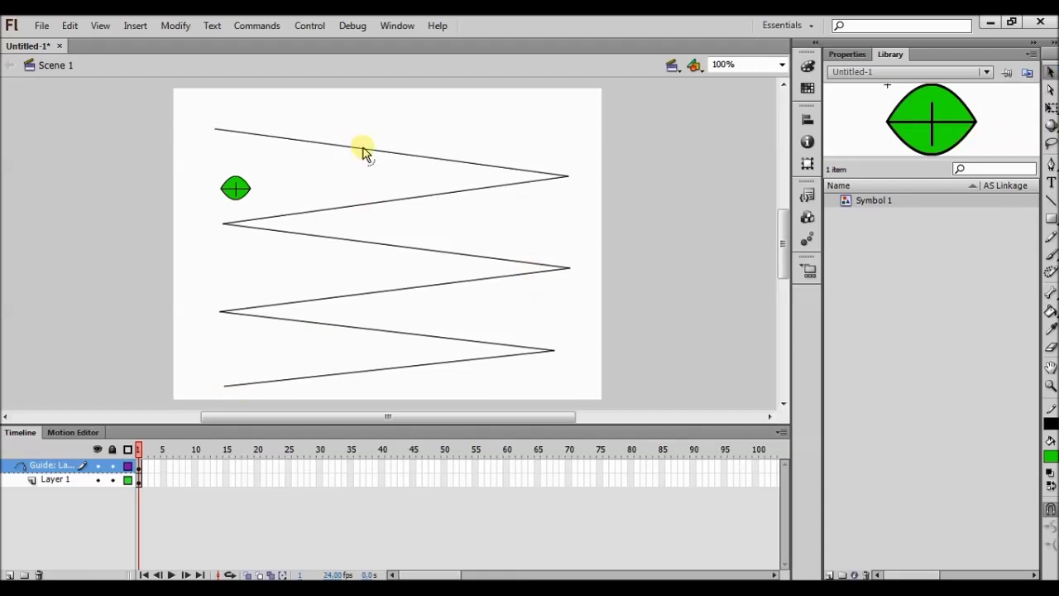
drag(364, 153, 282, 163)
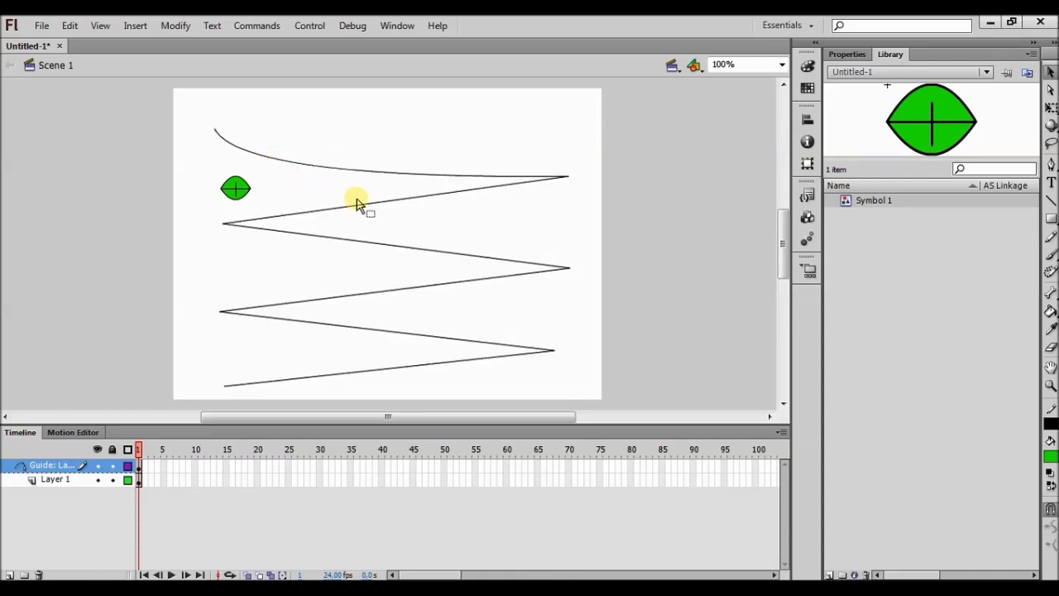
drag(361, 207, 276, 203)
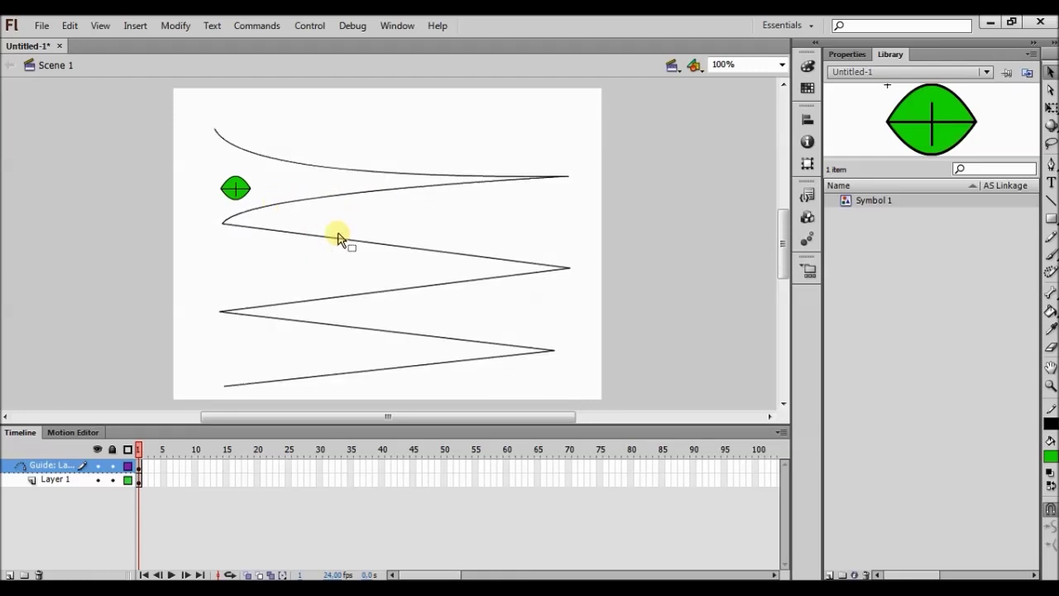
drag(341, 241, 416, 212)
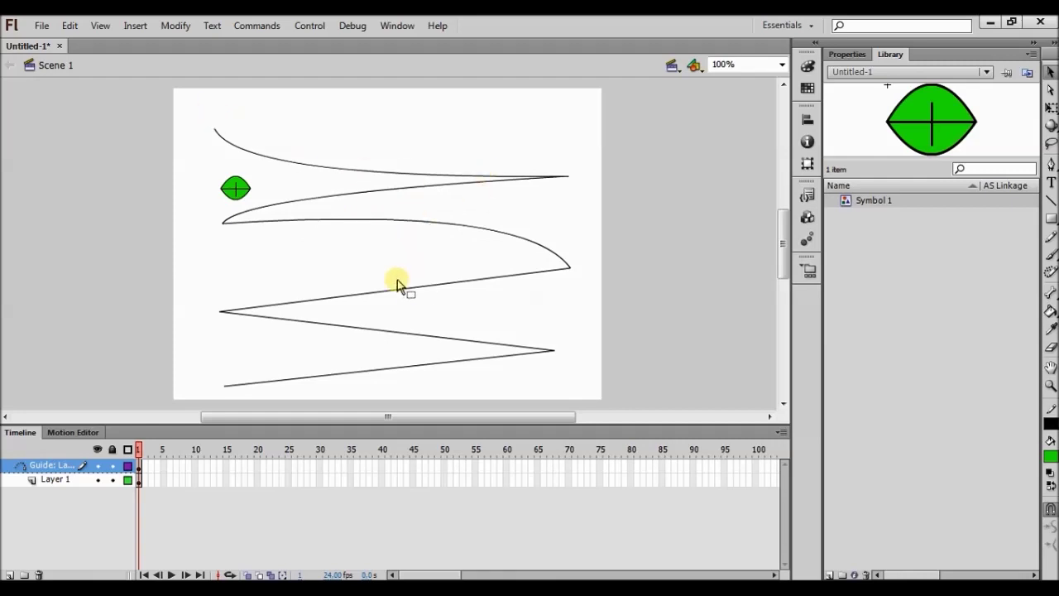
drag(378, 290, 281, 267)
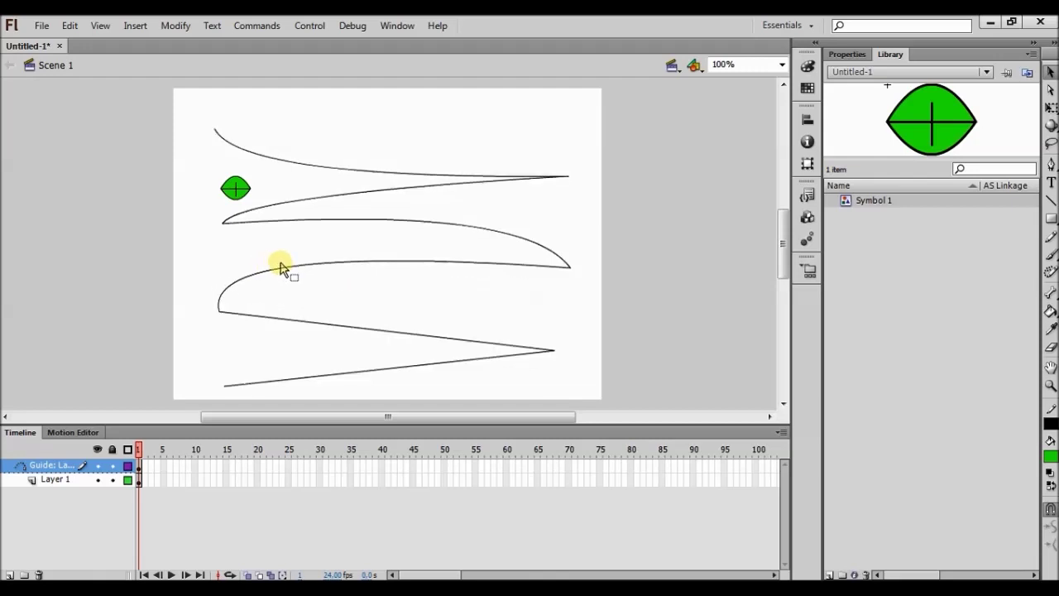
drag(332, 324, 382, 298)
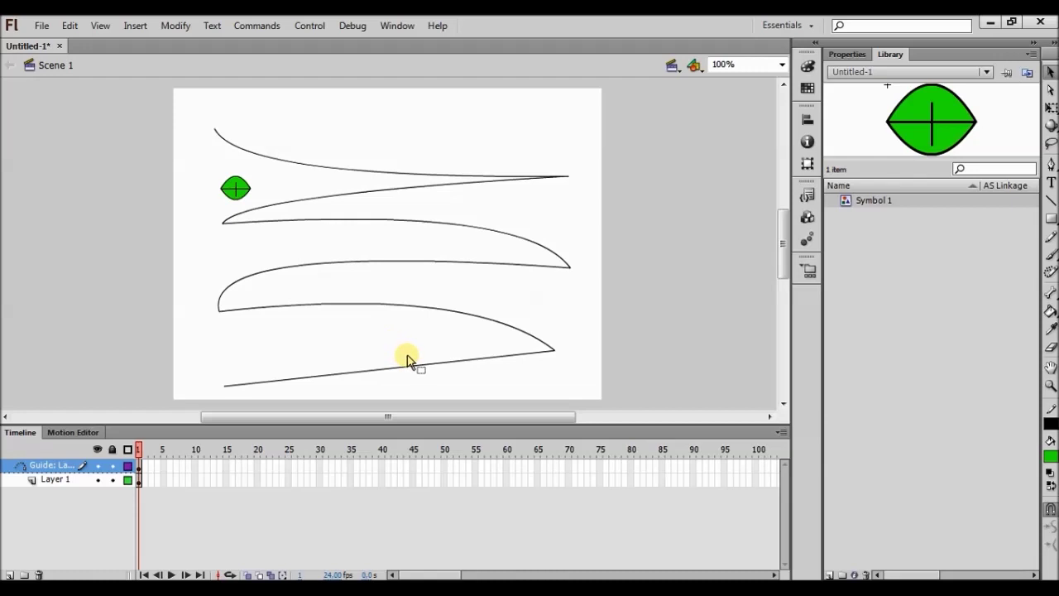
drag(406, 364, 300, 341)
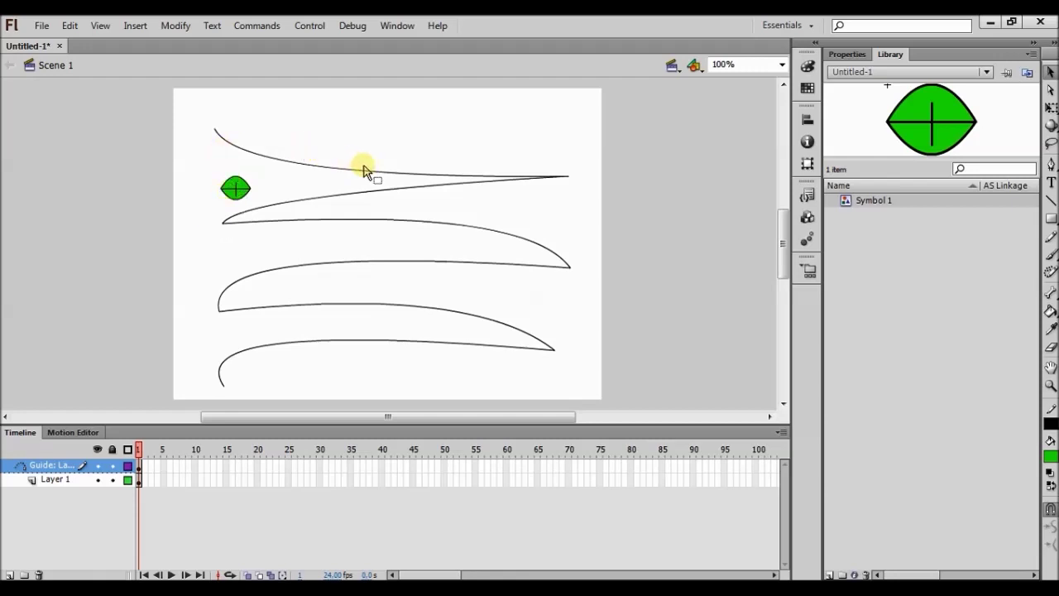
Flatten the curvature of the three lowest segments of the motion guide path.
drag(431, 266, 475, 284)
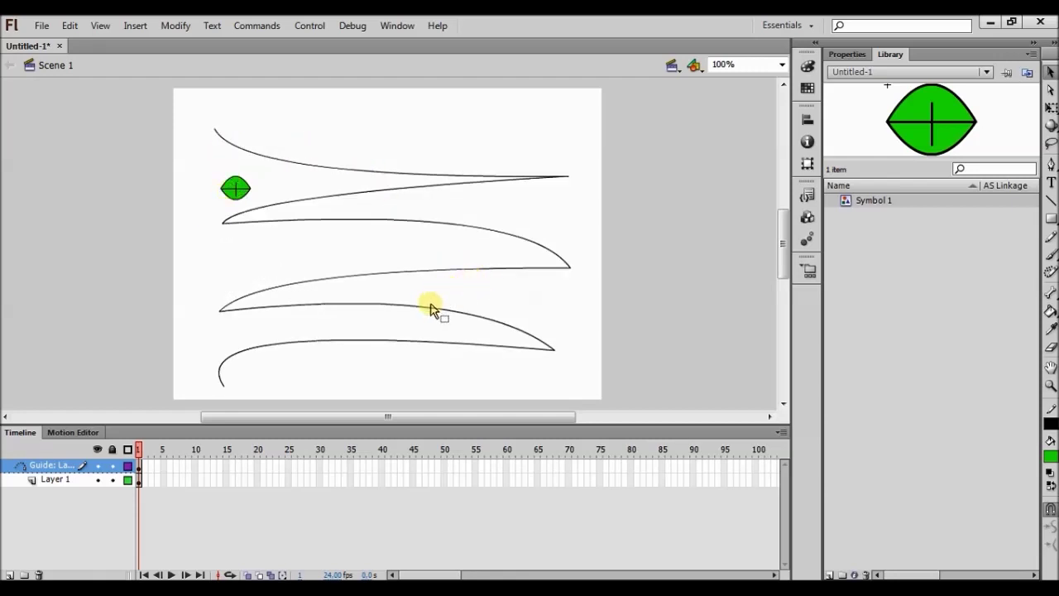
drag(438, 307, 452, 319)
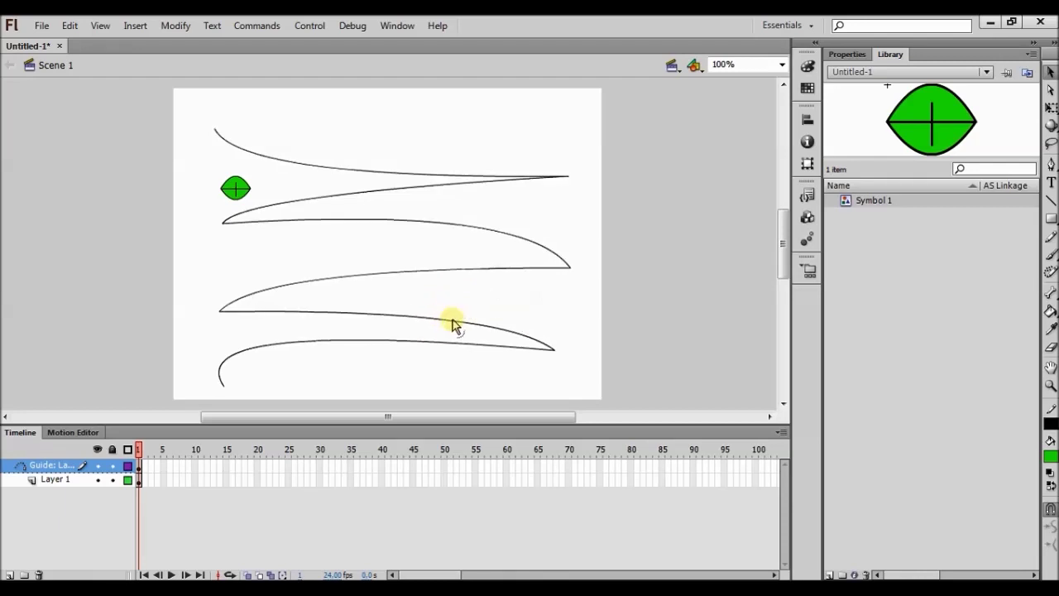
drag(456, 348, 479, 362)
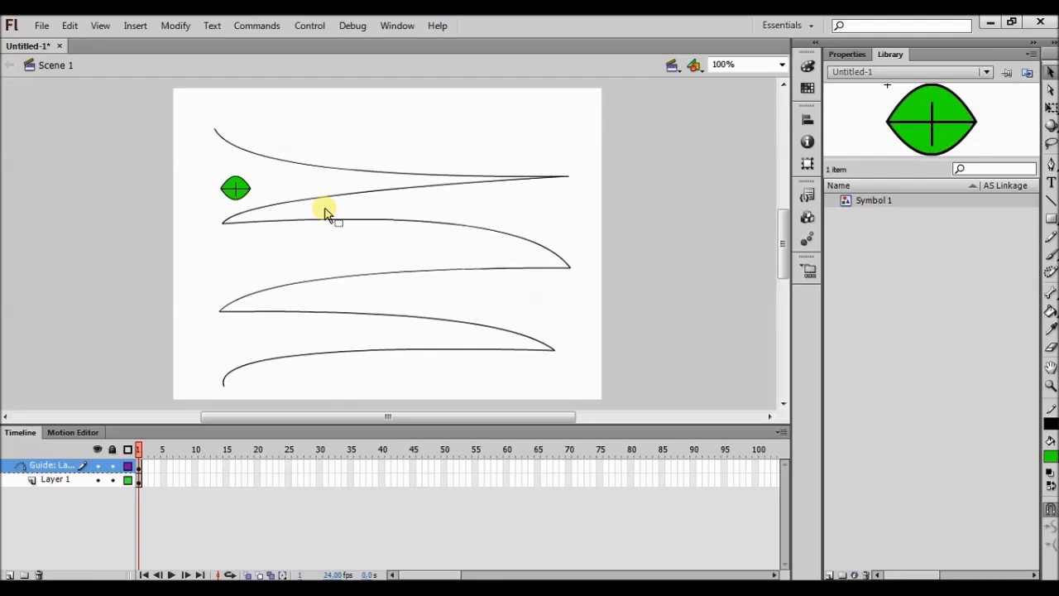
Snap the leaf in frame 1 to the guide path's upper end, and insert keyframes at frame 210 on Layer 1 and its guide layer.
click(139, 482)
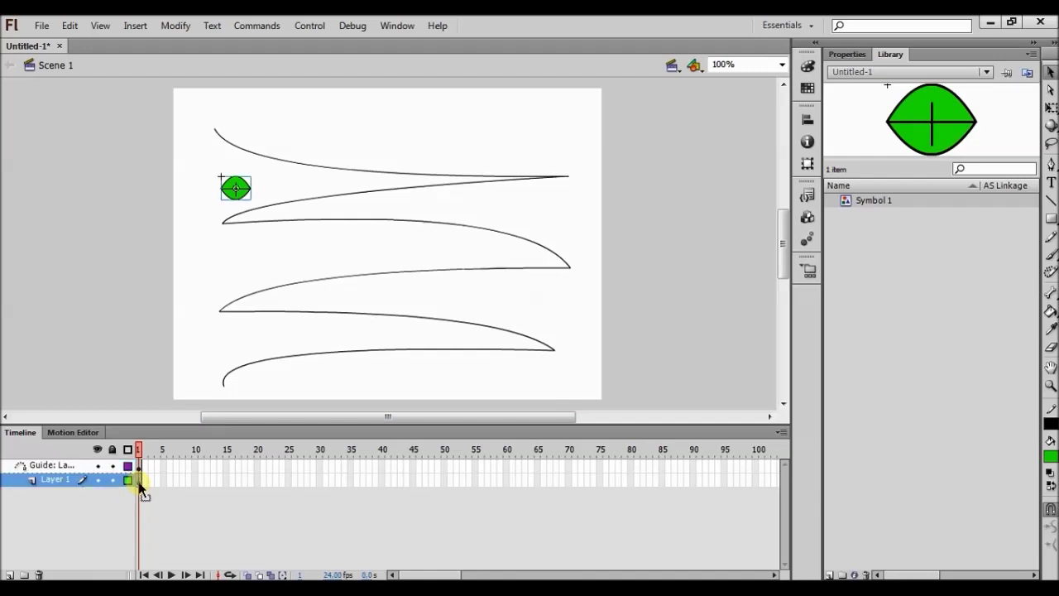
drag(237, 184, 218, 131)
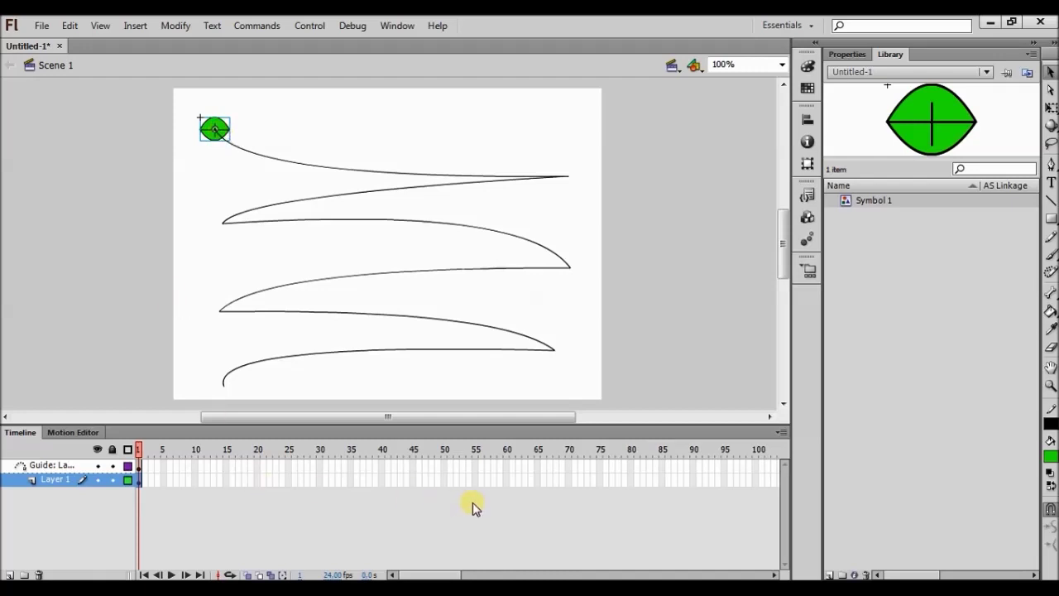
drag(773, 574, 773, 574)
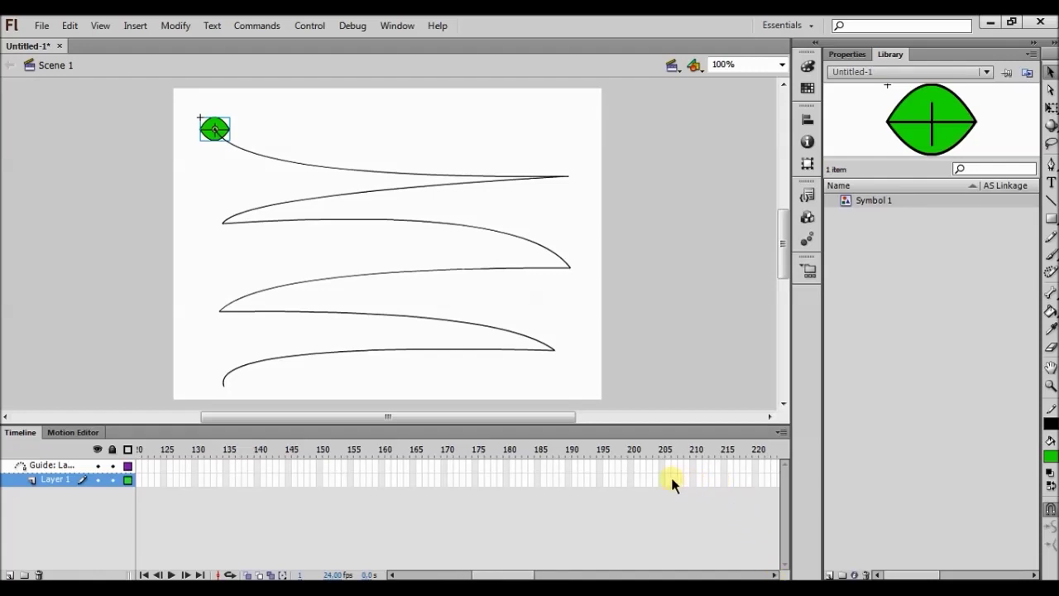
click(693, 480)
right_click(693, 480)
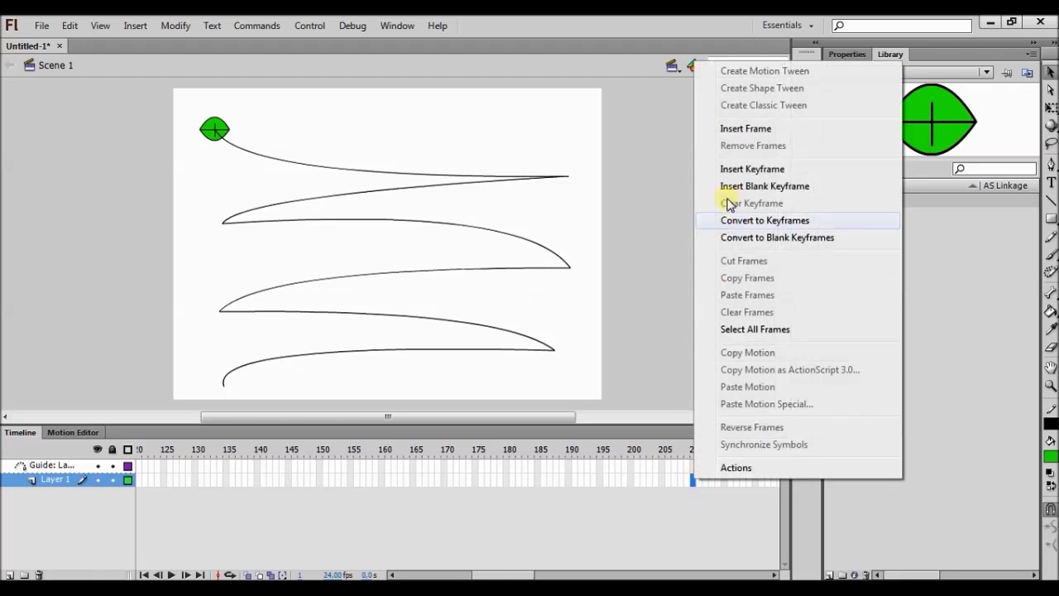
click(750, 170)
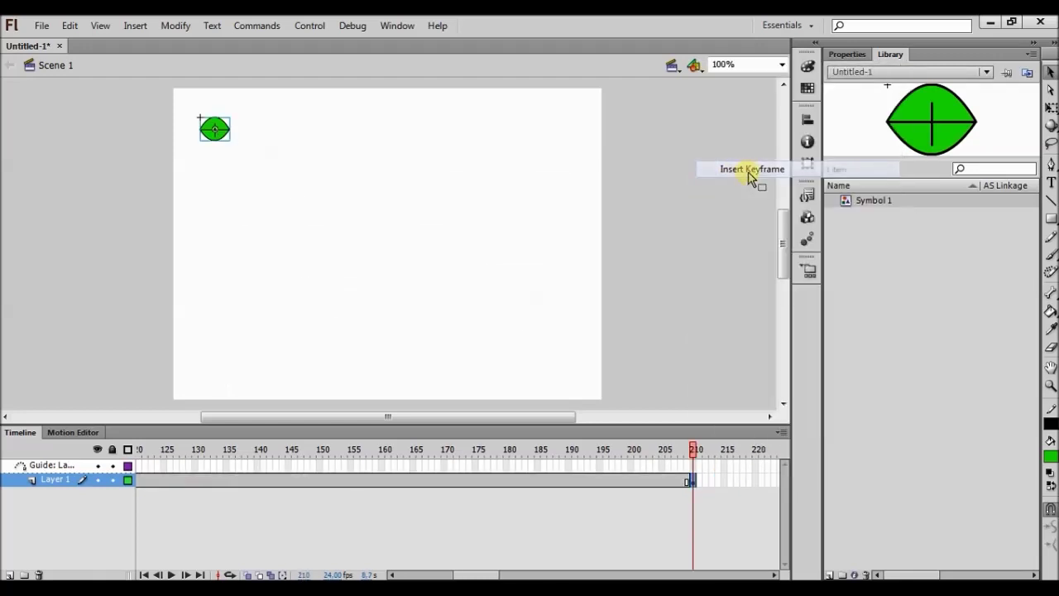
click(694, 465)
right_click(693, 465)
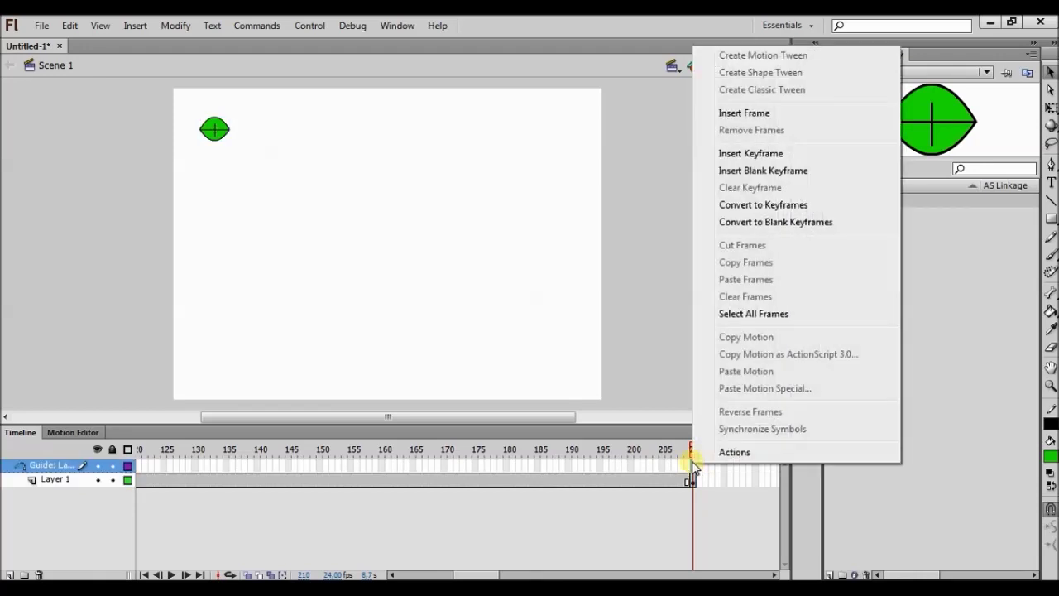
click(747, 154)
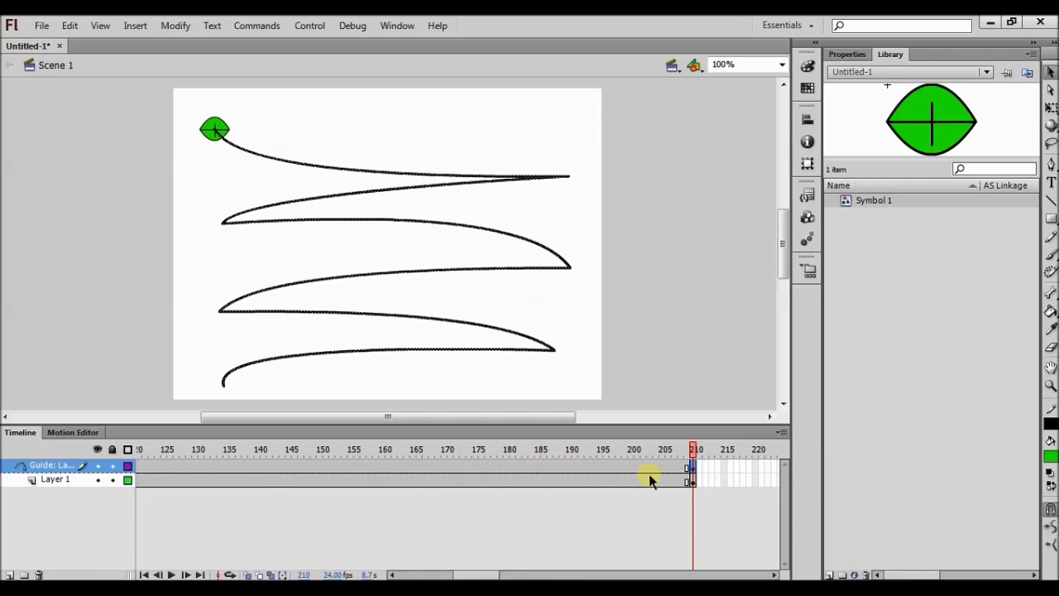
Create a classic tween on Layer 1 and snap the leaf in frame 210 to the lower end of the guide path.
click(550, 481)
right_click(550, 480)
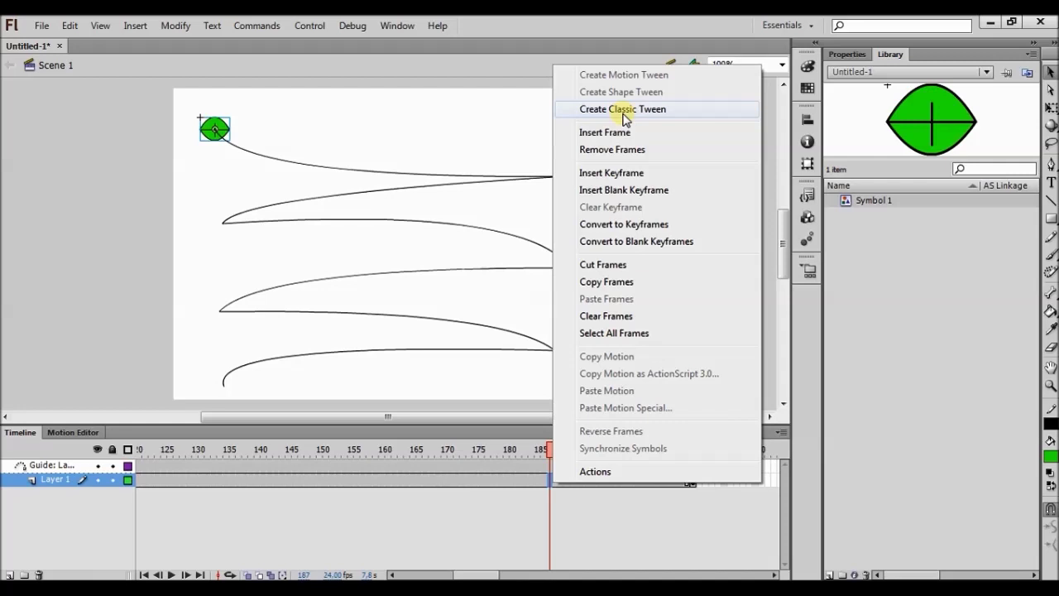
click(624, 113)
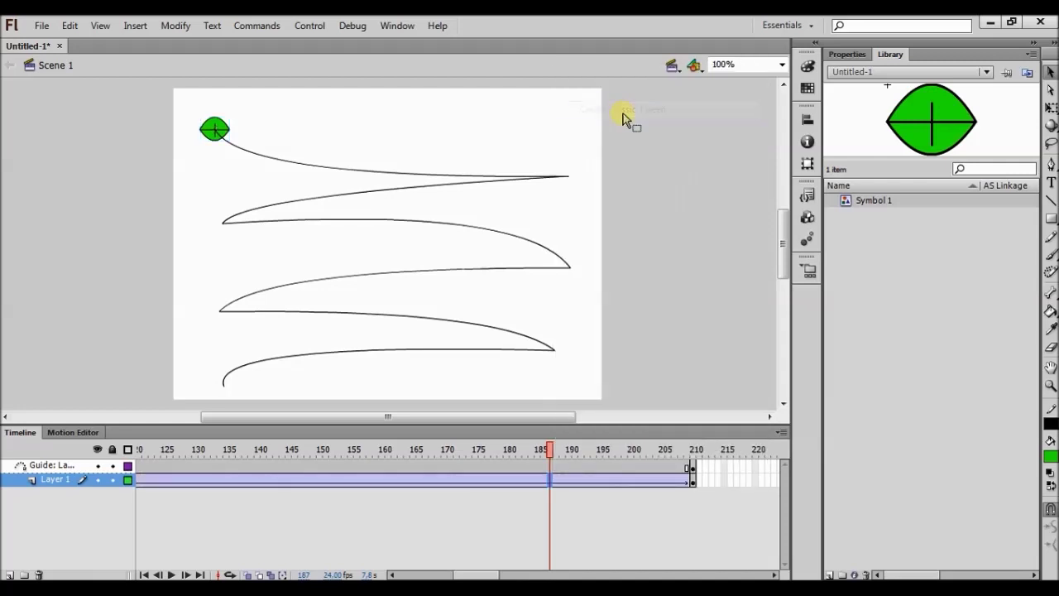
click(692, 480)
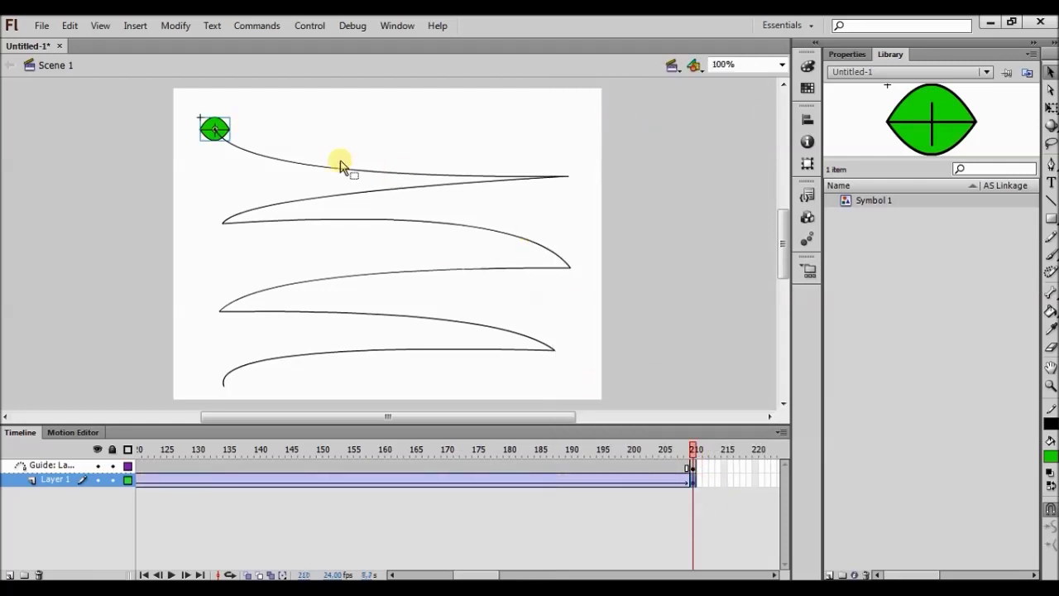
click(220, 139)
drag(218, 139, 235, 401)
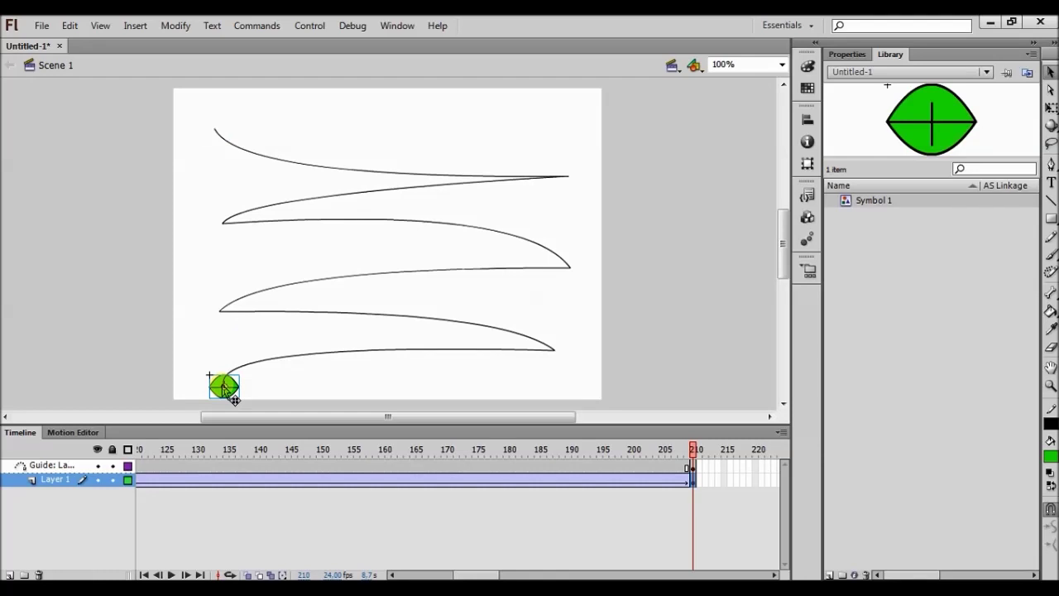
Play the leaf animation on the stage and test the movie in its preview window, closing it when done.
key(Return)
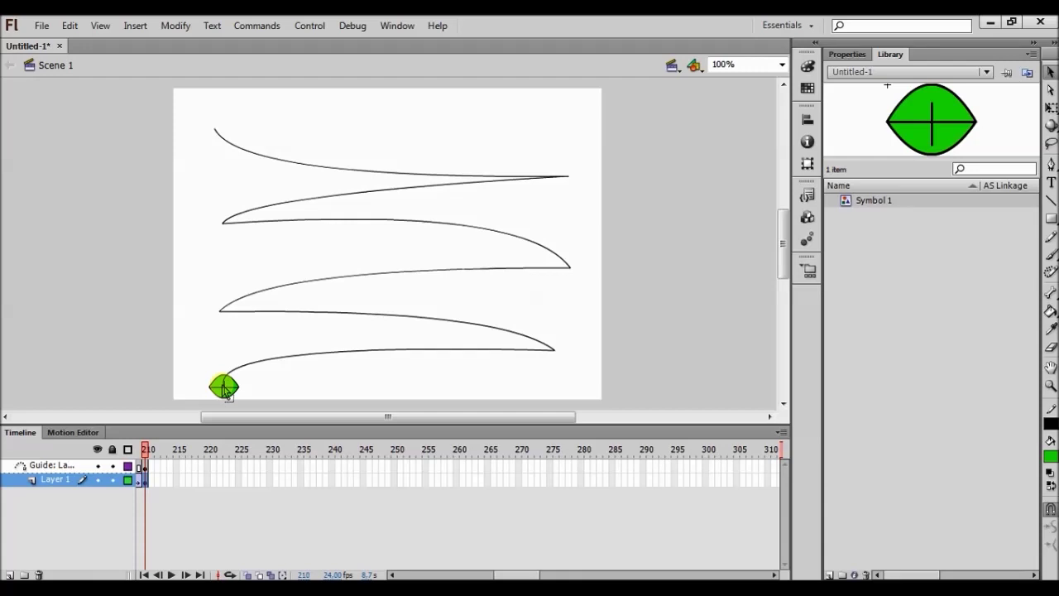
key(ctrl+Return)
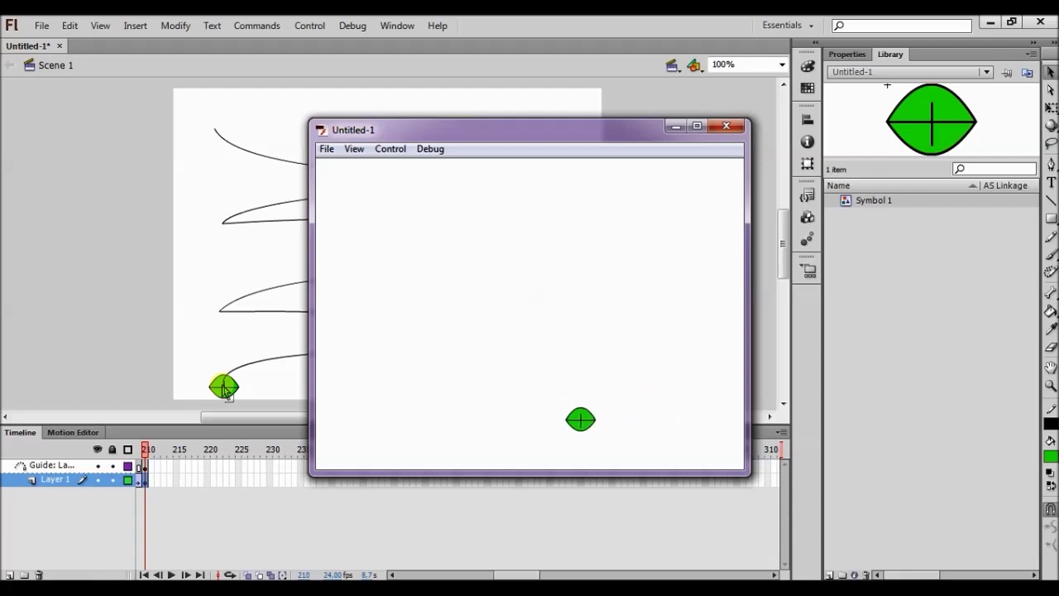
click(727, 125)
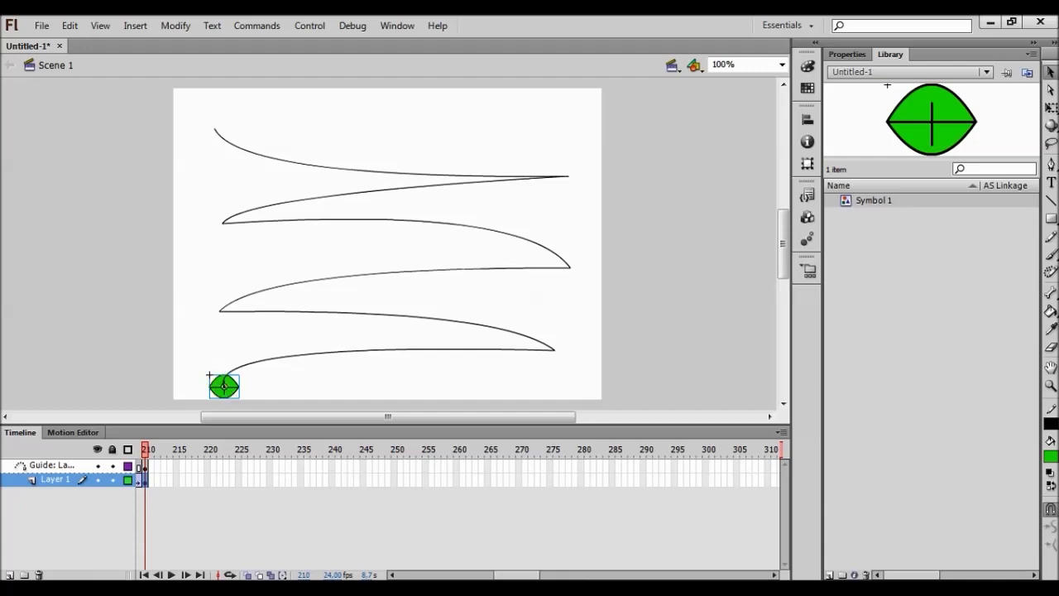
Add a new layer above the guide layer and paste a copy of the leaf into its frame 1.
click(8, 574)
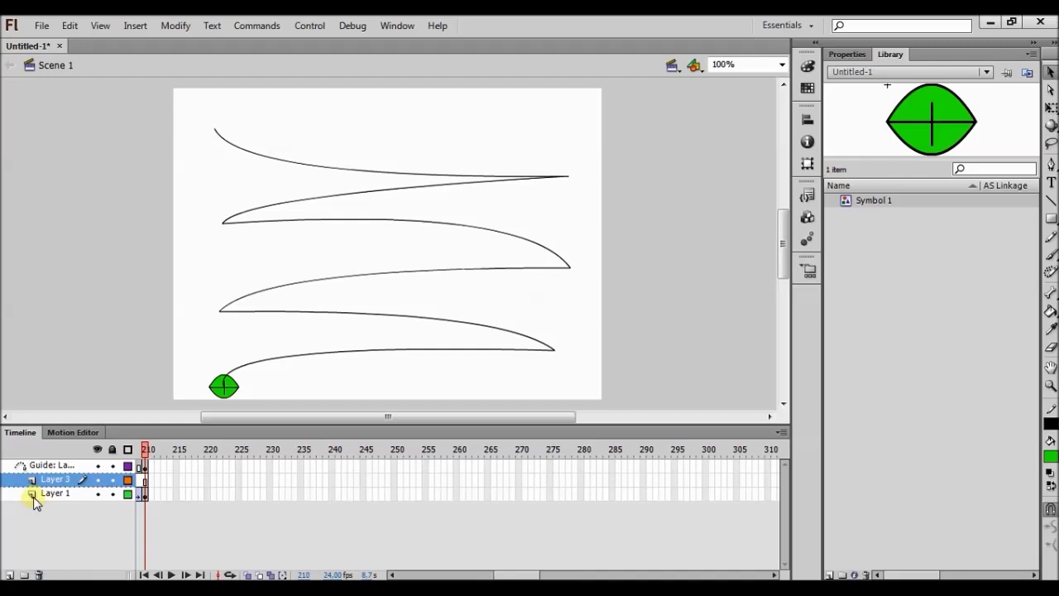
drag(18, 479, 18, 468)
drag(510, 573, 389, 571)
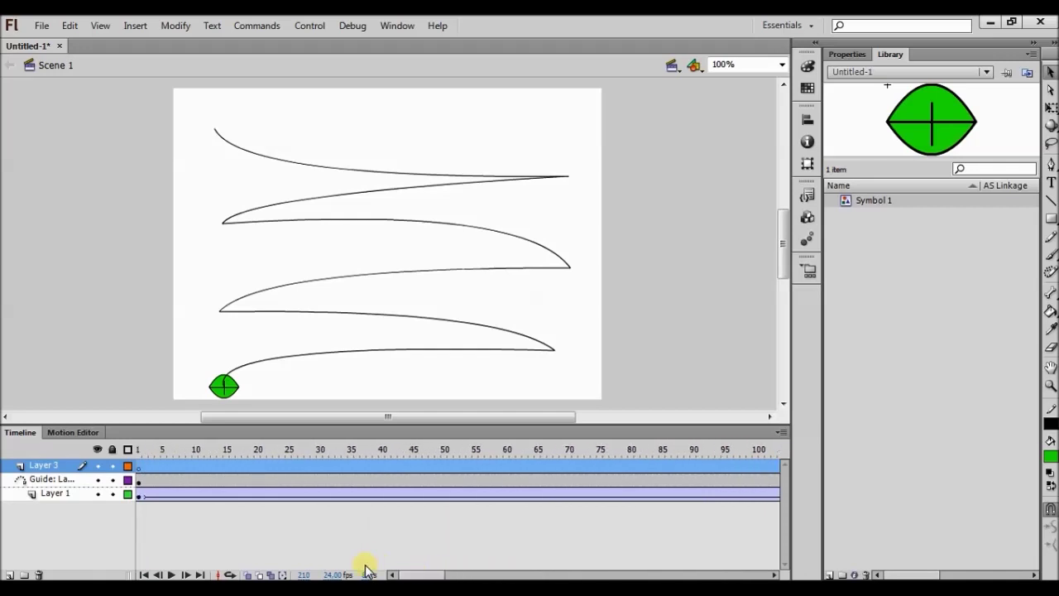
click(139, 467)
right_click(139, 467)
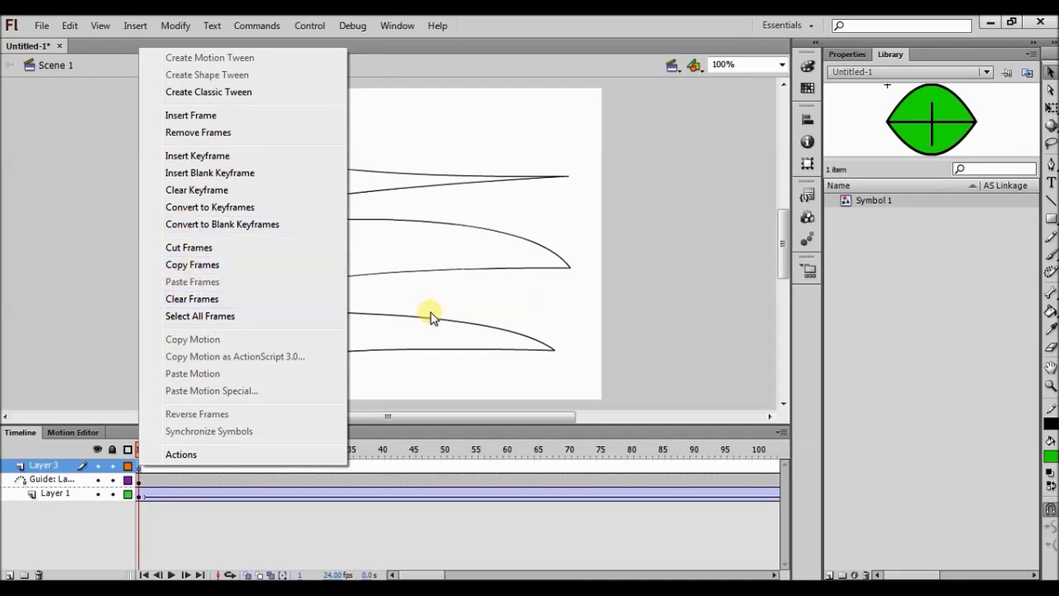
click(485, 300)
key(ctrl+v)
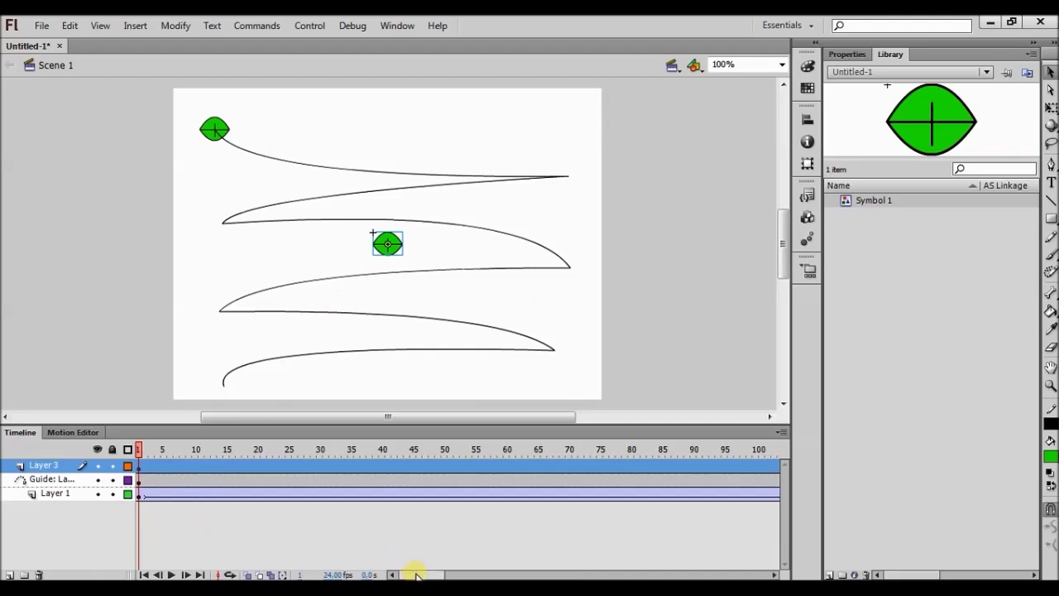
Add a classic motion guide to Layer 3, hide the first guide and Layer 1, and draw a six-segment zigzag line down the stage on it.
right_click(51, 470)
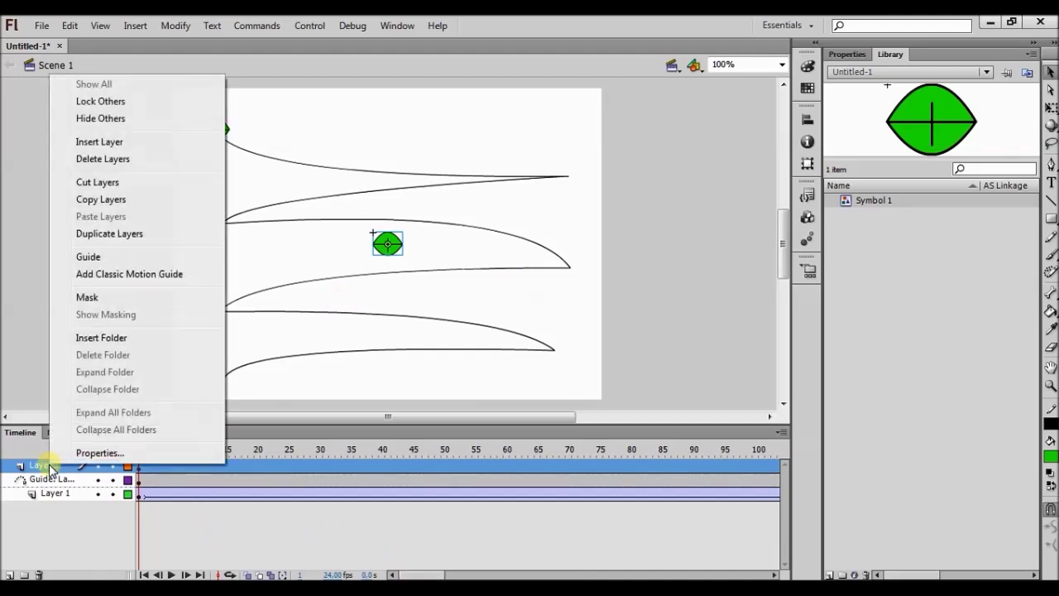
click(105, 274)
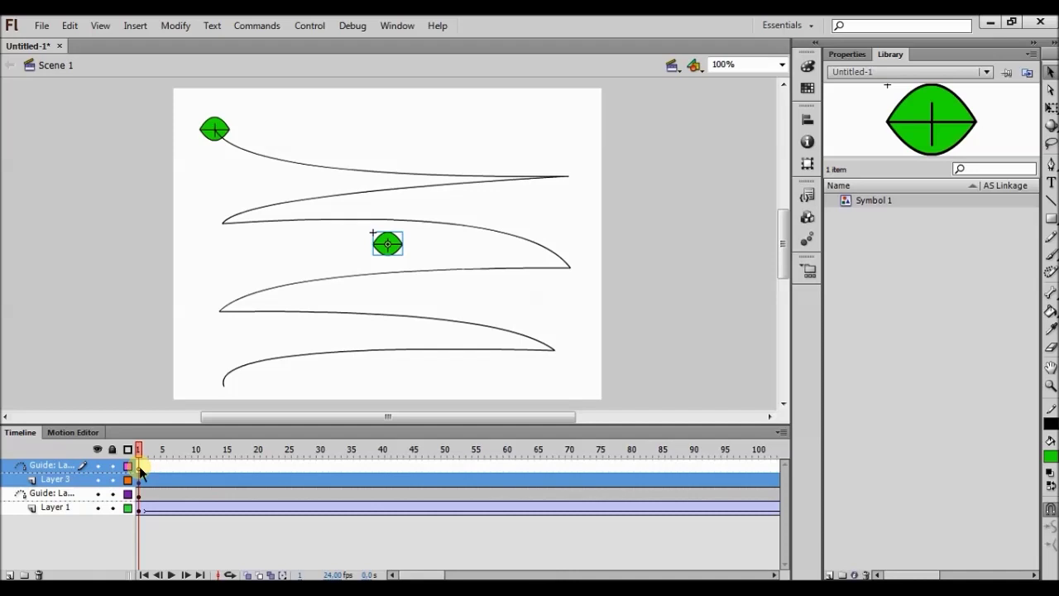
click(1053, 203)
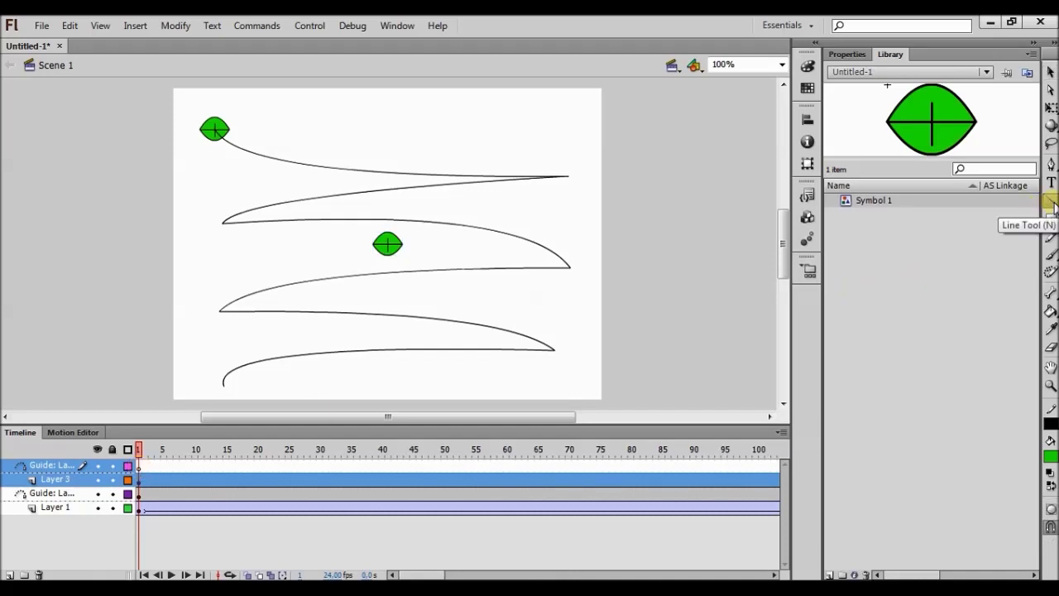
click(97, 494)
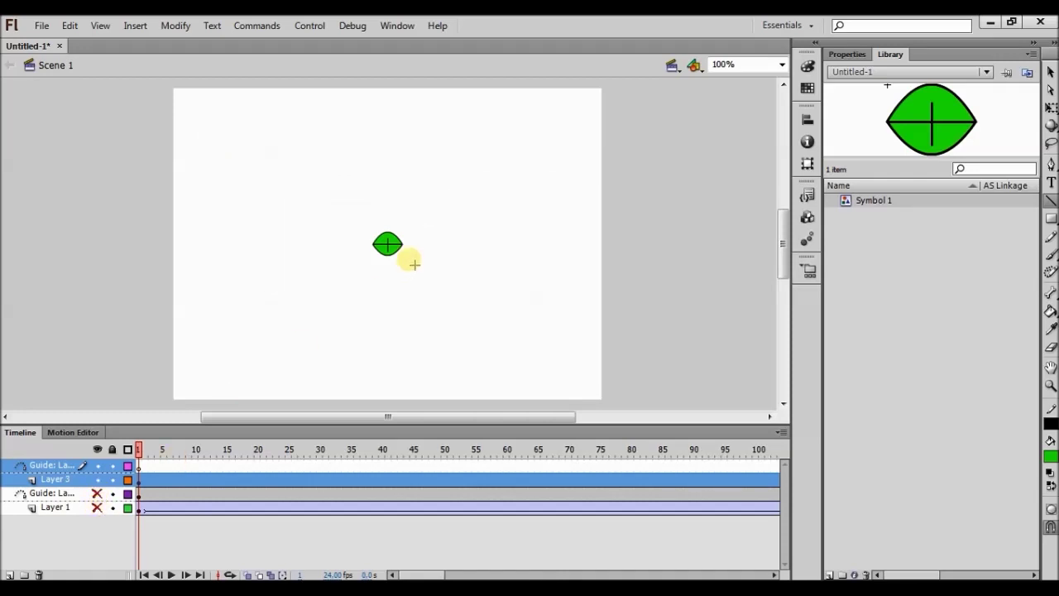
mouse_move(546, 114)
mouse_down()
mouse_move(275, 166)
mouse_move(245, 145)
mouse_move(232, 158)
mouse_move(390, 193)
mouse_move(541, 264)
mouse_move(518, 234)
mouse_move(524, 223)
mouse_up()
mouse_move(524, 223)
mouse_down()
mouse_move(199, 237)
mouse_move(627, 270)
mouse_move(422, 316)
mouse_move(211, 300)
mouse_move(584, 382)
mouse_up()
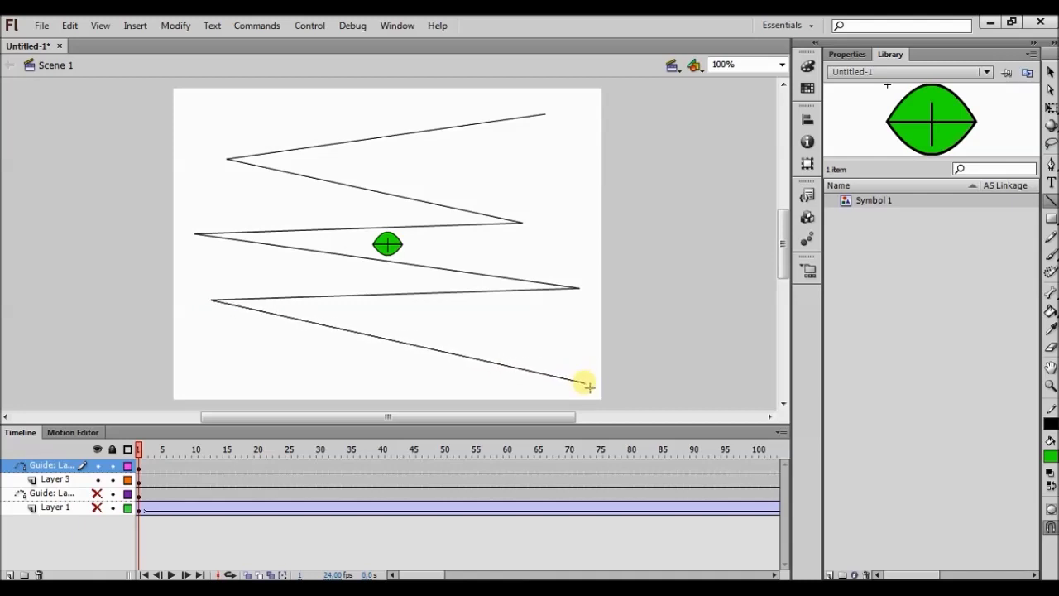
Bend all six straight segments of the new zigzag guide line into smooth curves.
click(1049, 73)
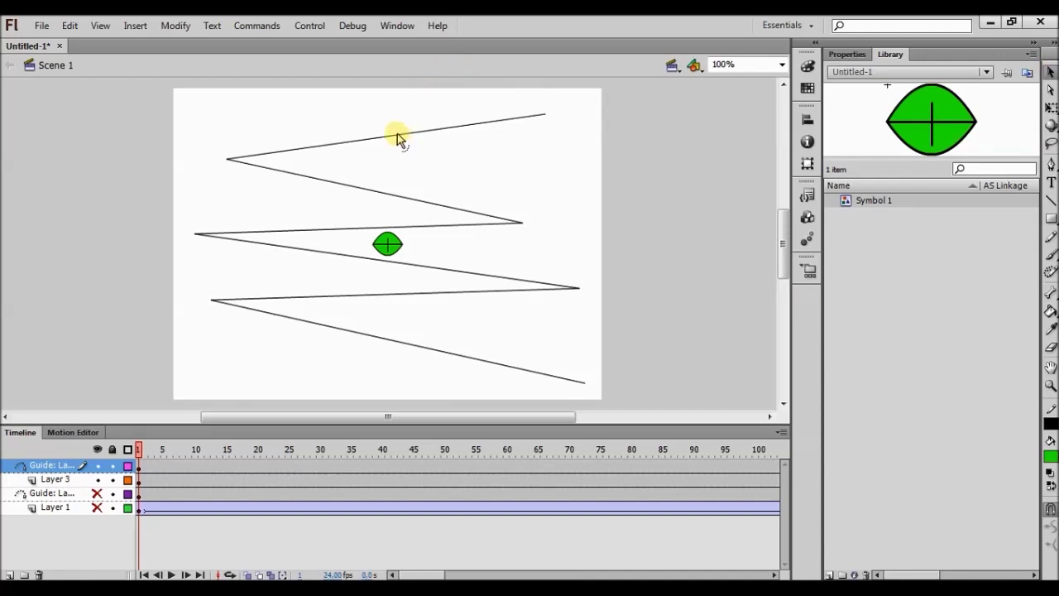
drag(397, 134, 328, 124)
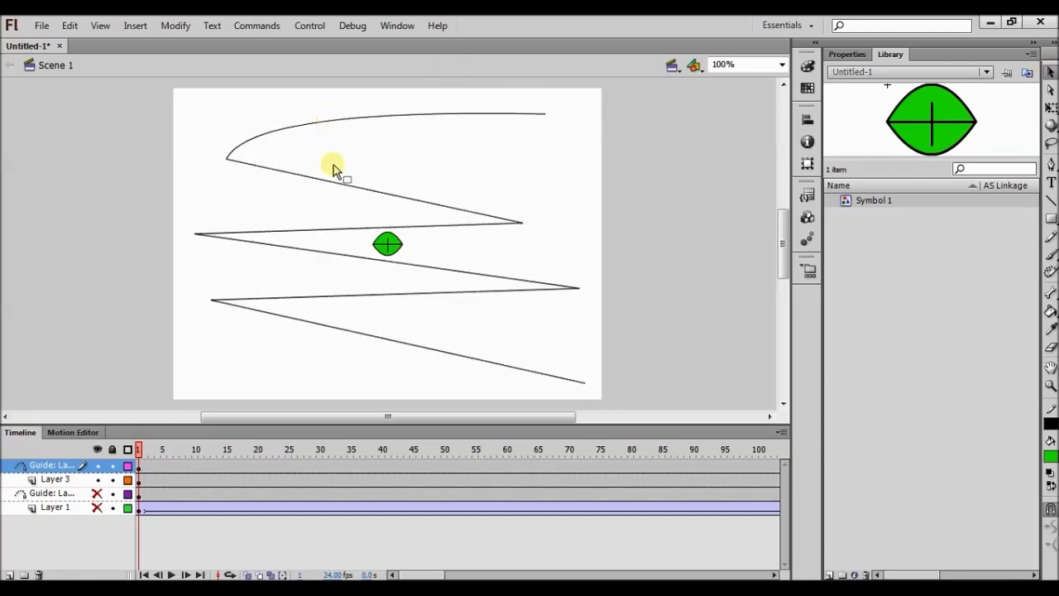
drag(345, 186, 464, 186)
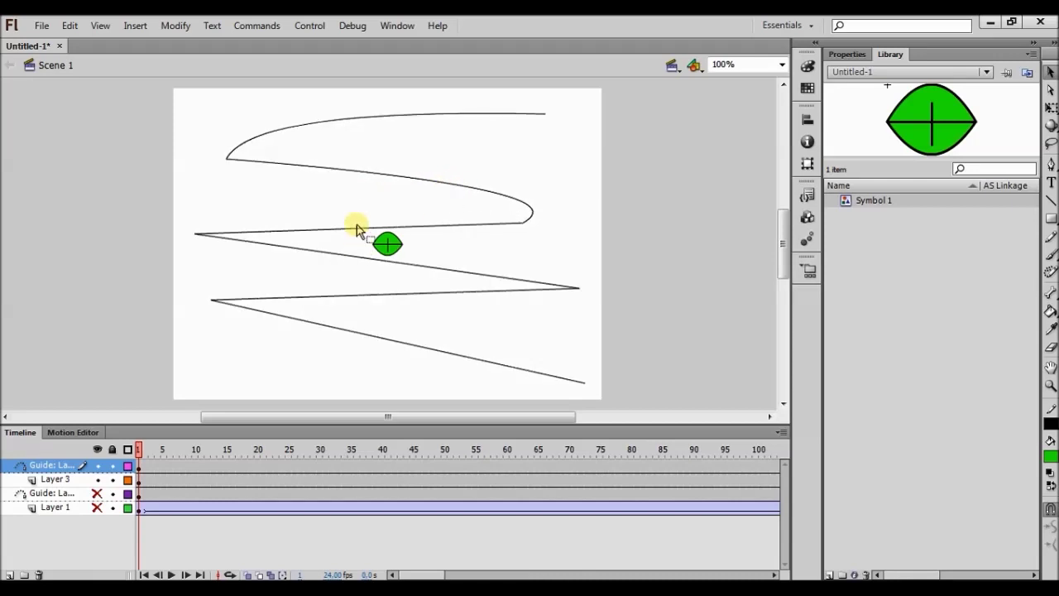
mouse_move(356, 224)
mouse_down()
mouse_move(305, 204)
mouse_move(245, 203)
mouse_up()
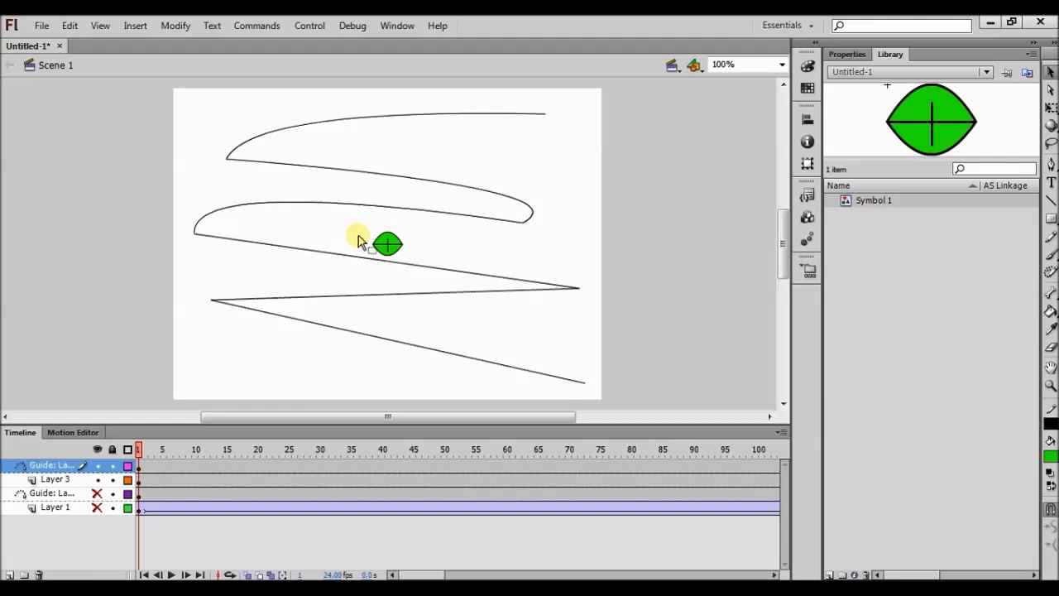
click(391, 250)
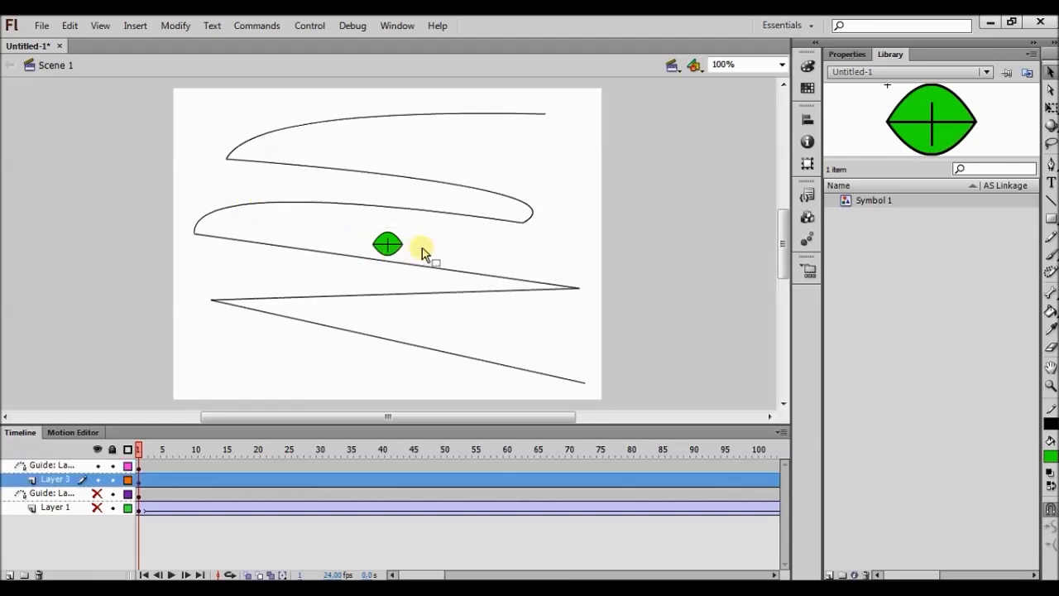
drag(421, 267, 545, 252)
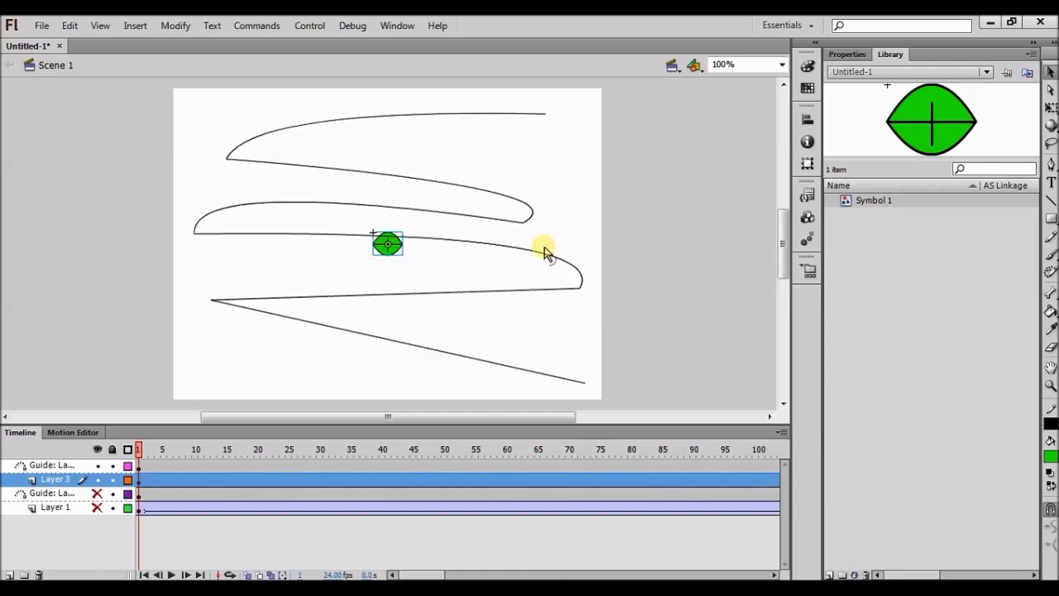
drag(471, 293, 259, 268)
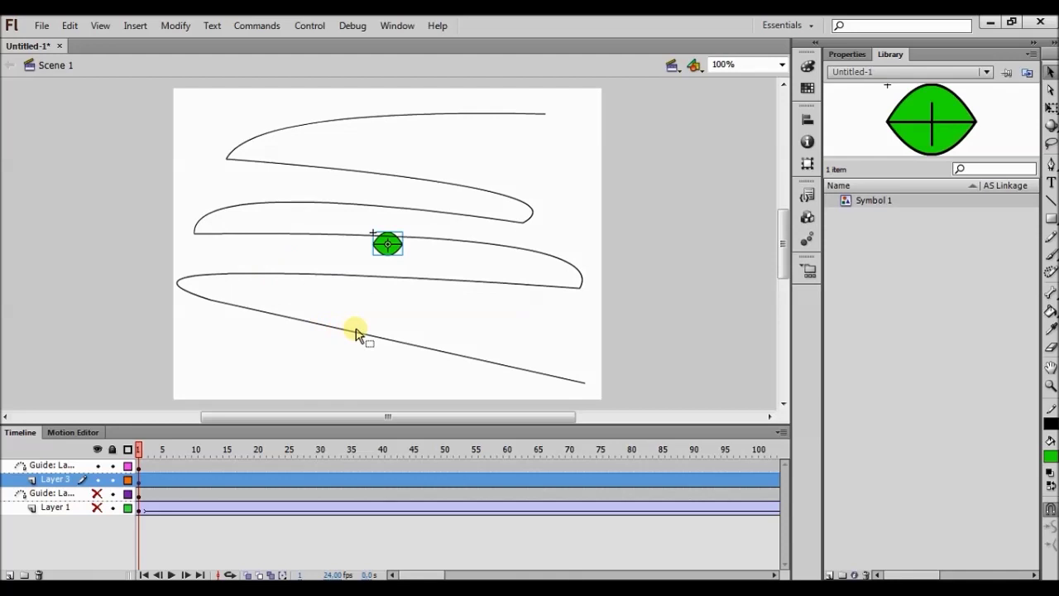
drag(365, 337, 499, 347)
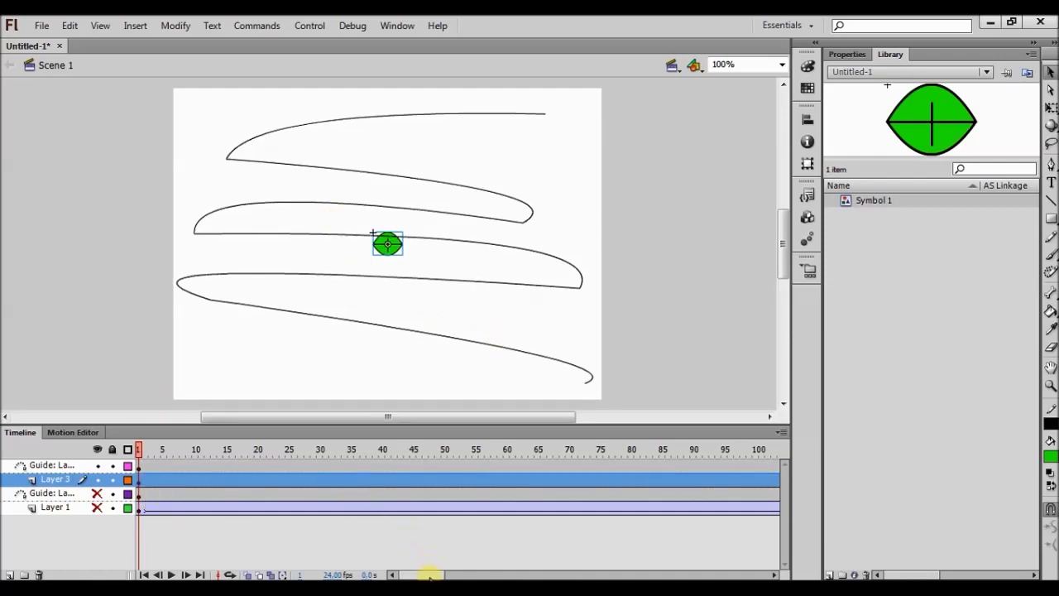
Insert a keyframe in frame 210 of the guide layer above Layer 3.
drag(430, 575, 504, 575)
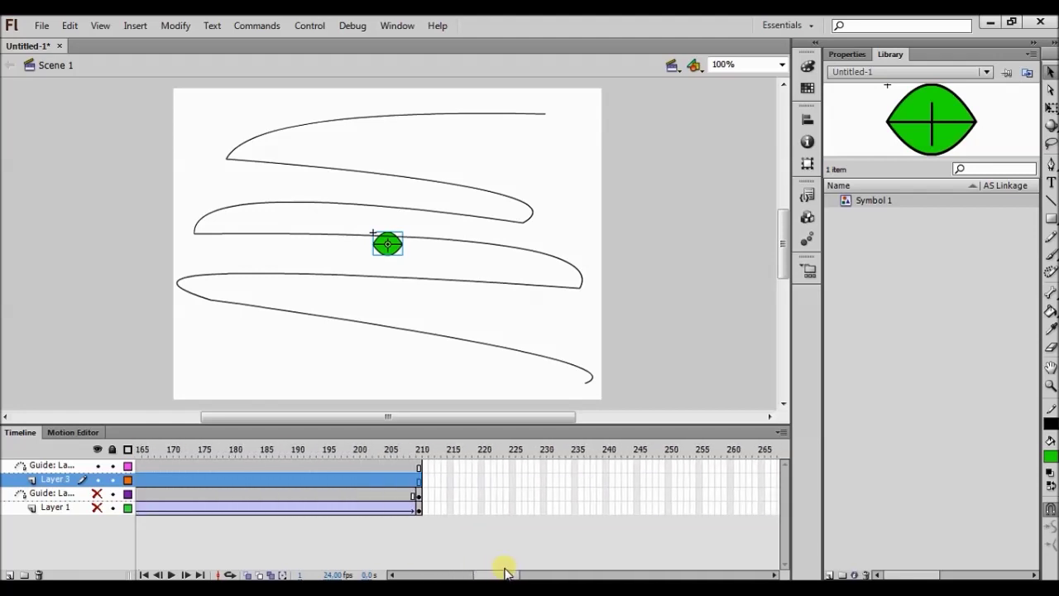
right_click(420, 482)
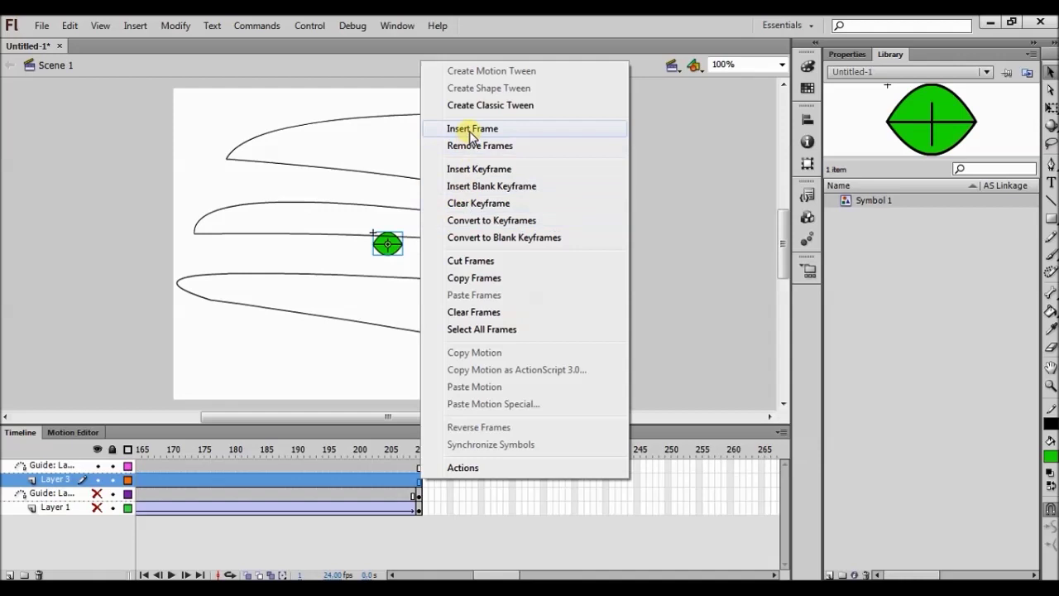
click(481, 169)
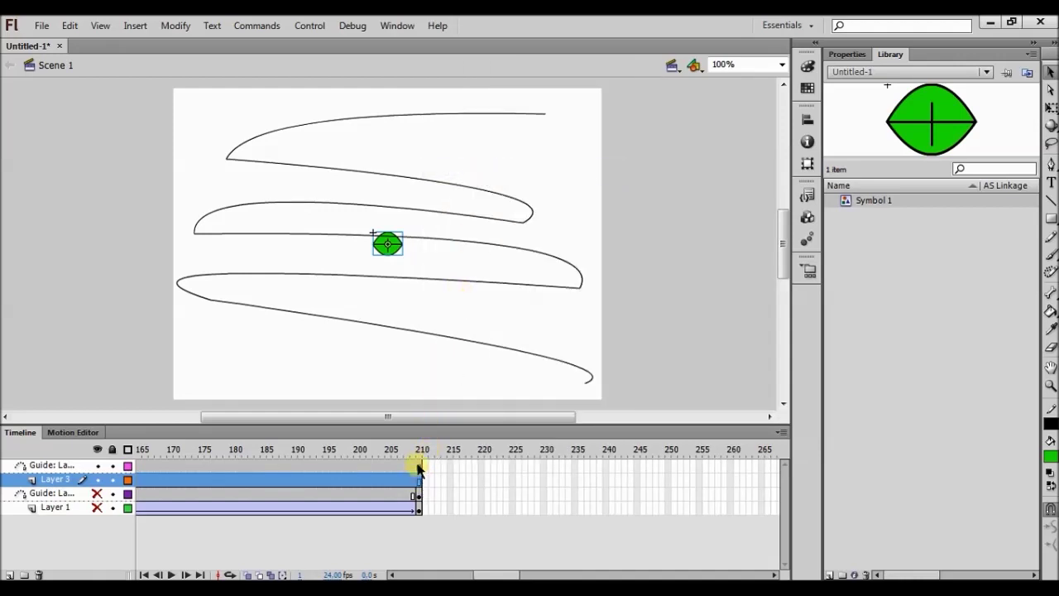
click(420, 466)
right_click(419, 465)
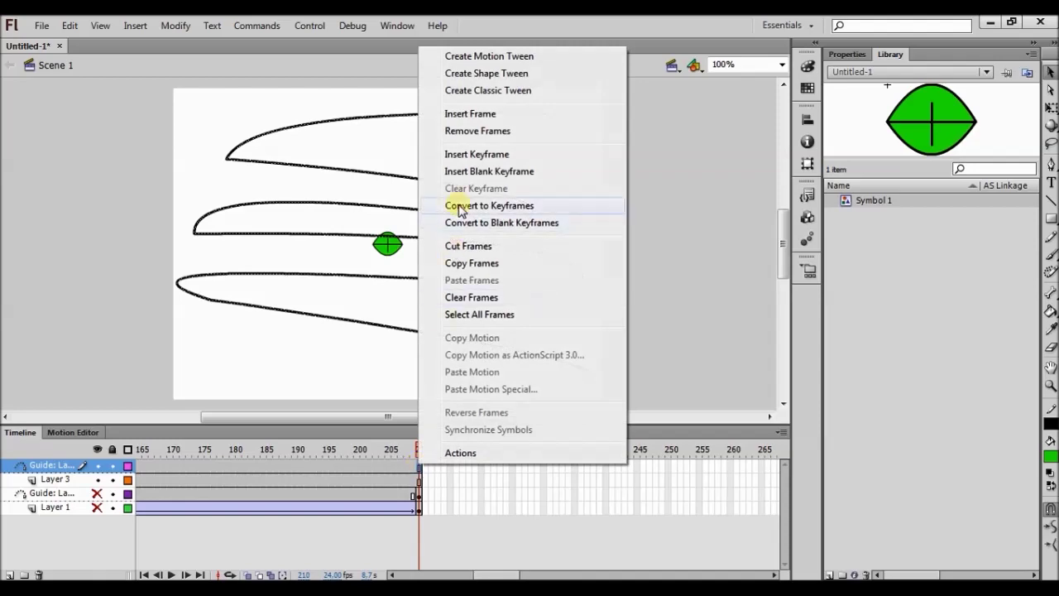
click(471, 155)
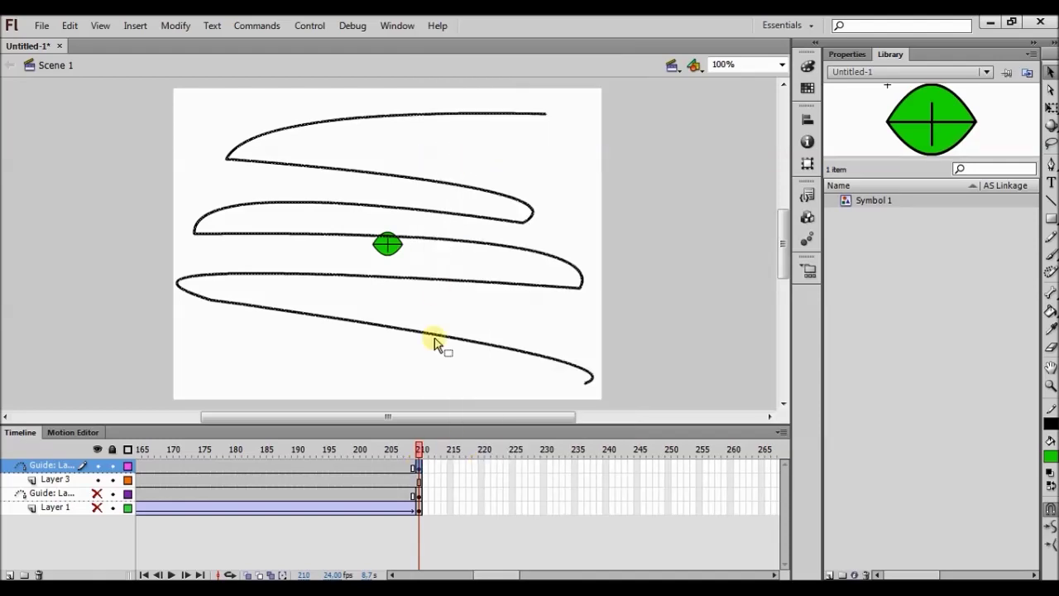
right_click(419, 483)
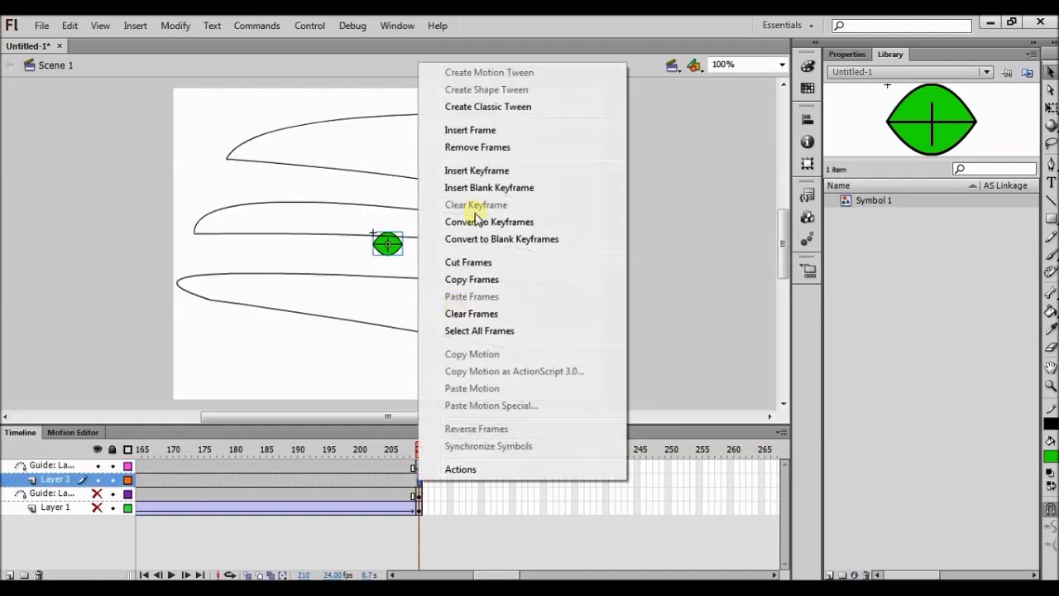
click(470, 185)
Snap the leaf in frame 1 of Layer 3 to the upper end of the new curved guide path.
click(442, 573)
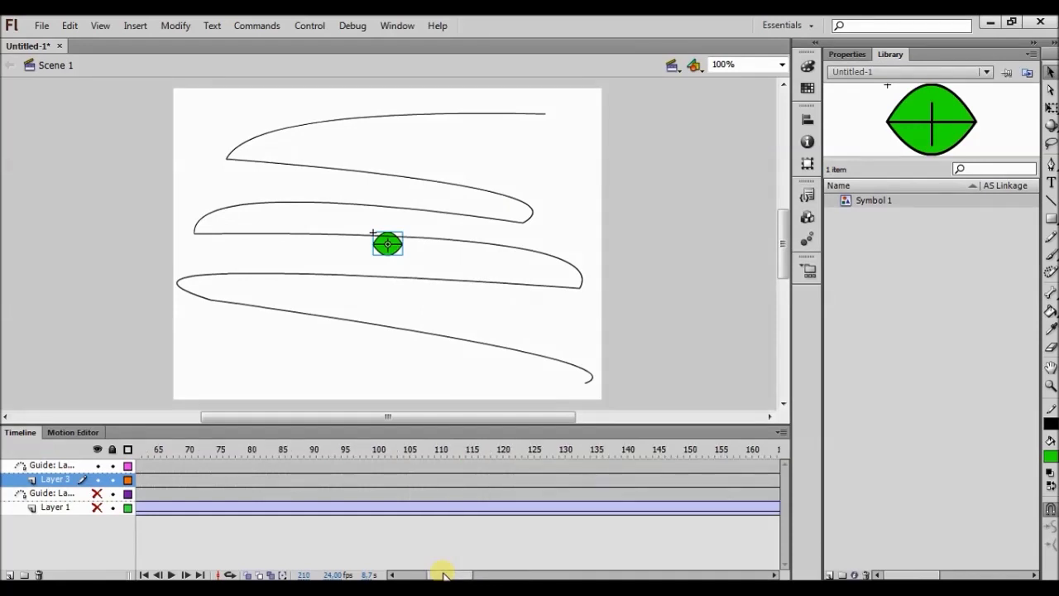
drag(443, 572, 379, 576)
click(139, 485)
click(407, 245)
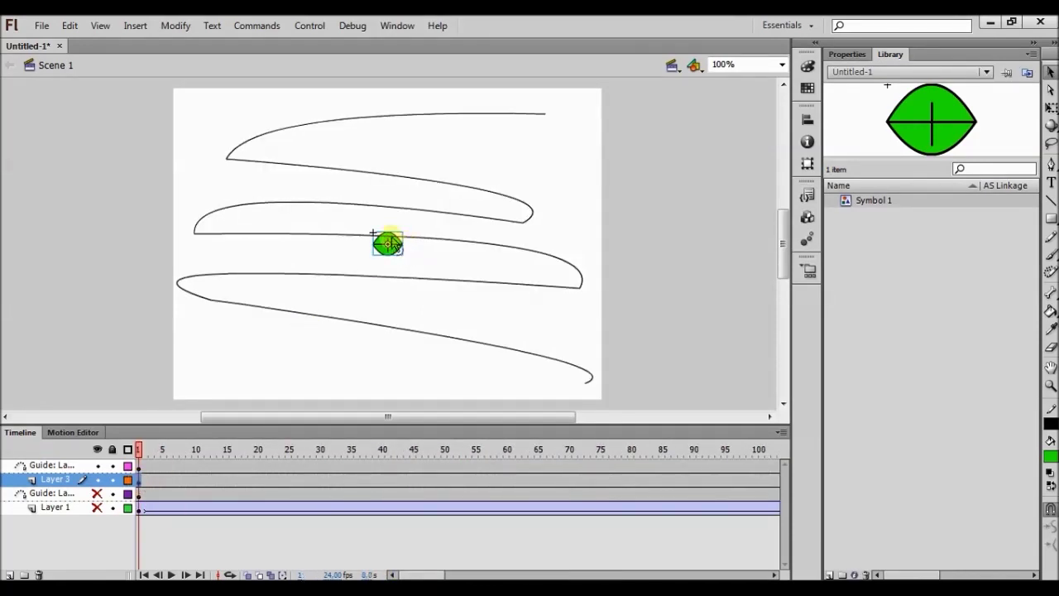
drag(400, 234, 485, 193)
key(ctrl+z)
drag(398, 252, 554, 125)
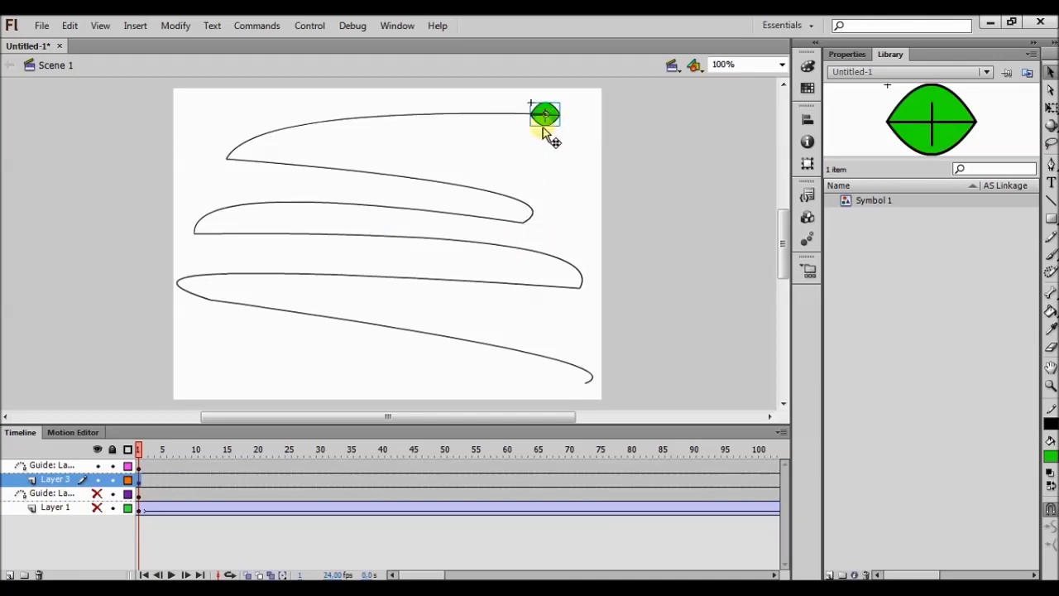
Insert a keyframe in frame 210 of Layer 3.
drag(422, 575, 487, 574)
click(569, 486)
right_click(568, 486)
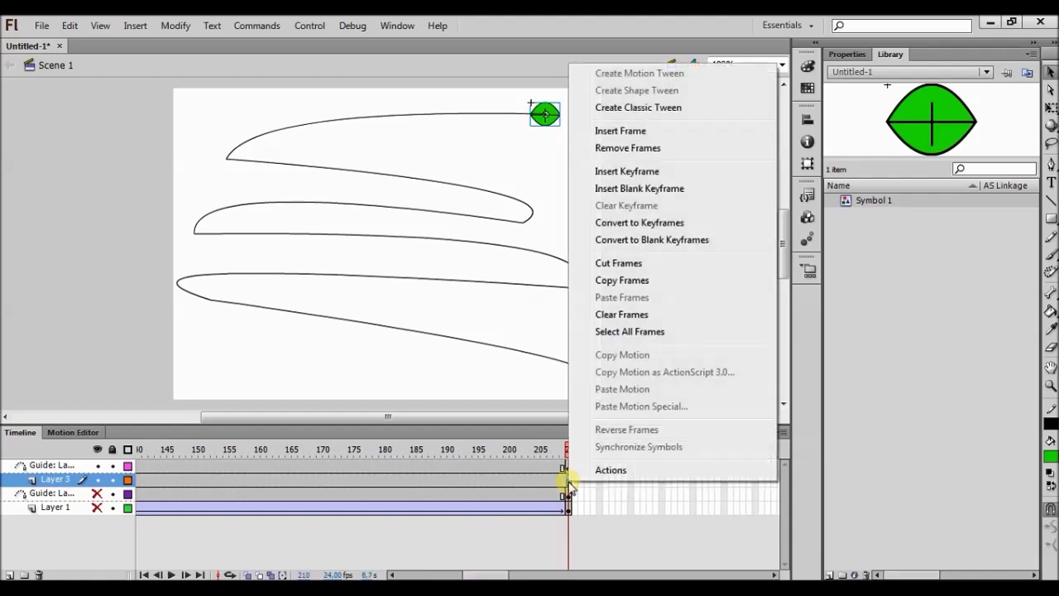
click(614, 171)
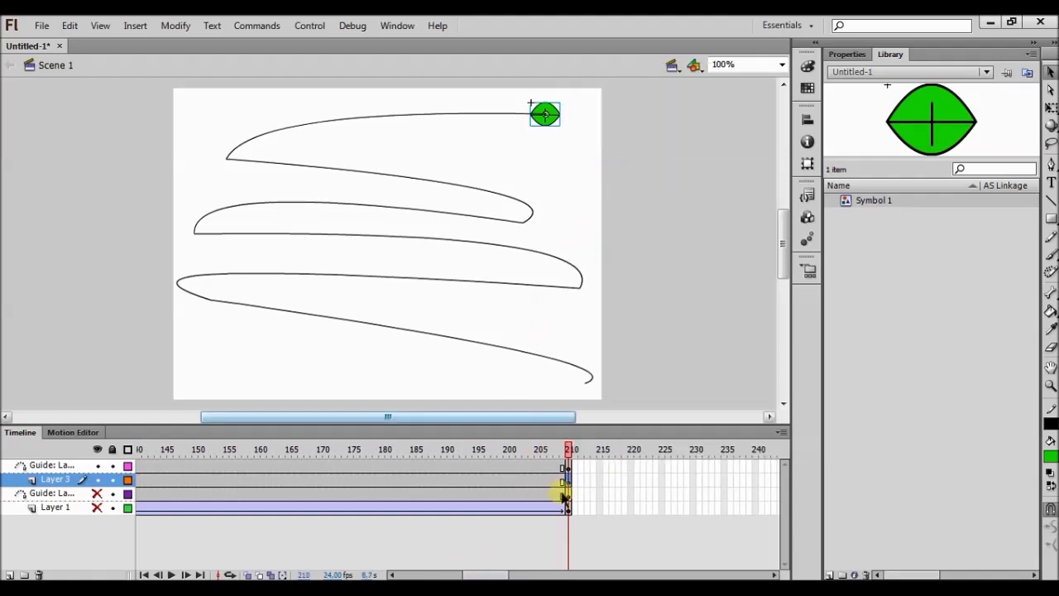
Create a classic tween on Layer 3 and snap its leaf in frame 210 to the lower end of the guide path.
click(513, 480)
right_click(512, 480)
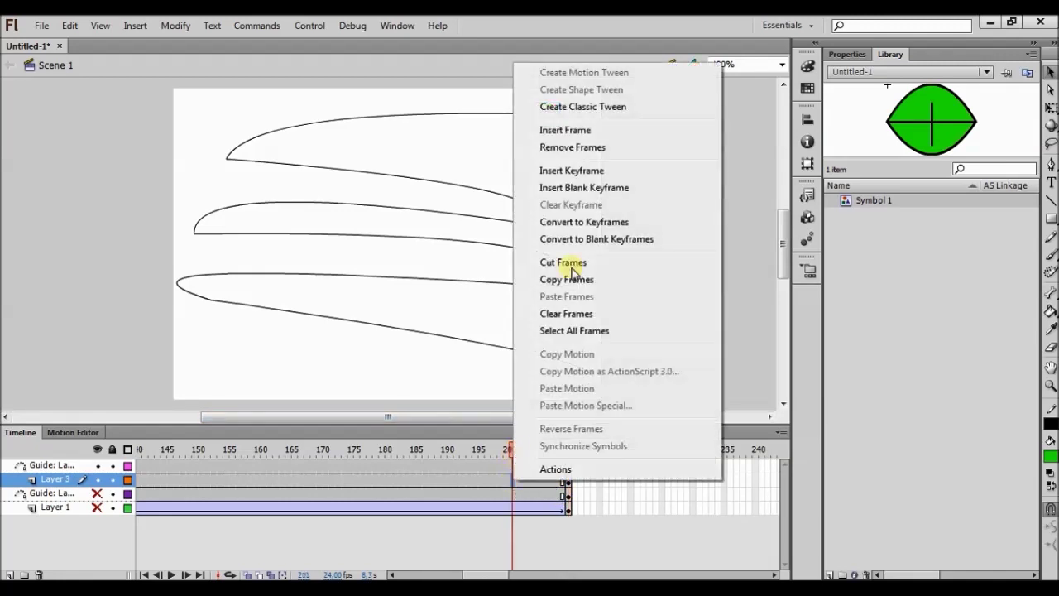
click(573, 108)
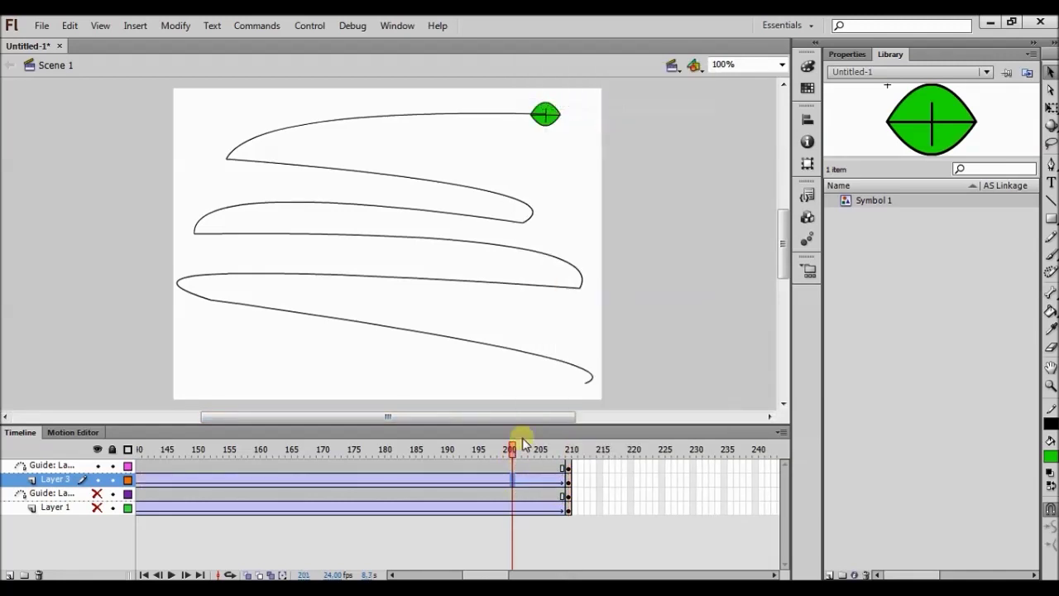
click(567, 485)
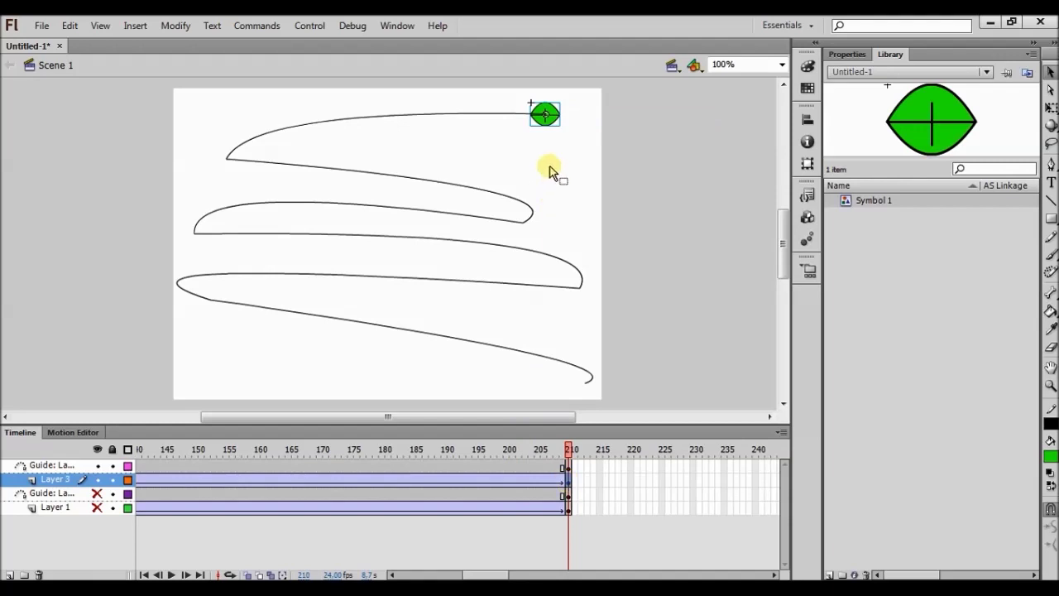
drag(549, 122, 595, 387)
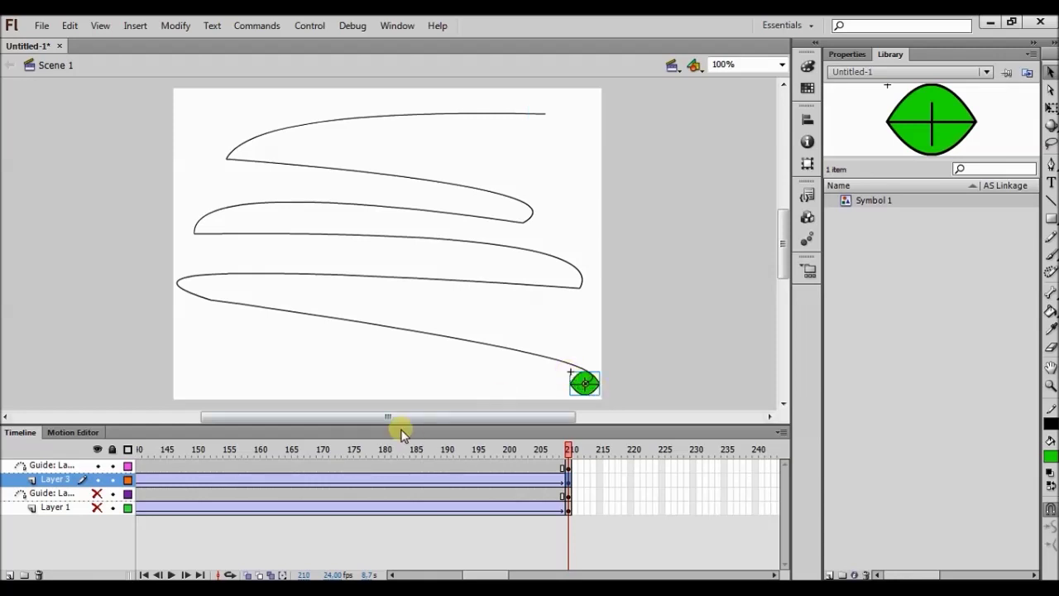
Play the second leaf's animation on the stage, then unhide the first guide and Layer 1 and test the movie with both leaves.
key(Return)
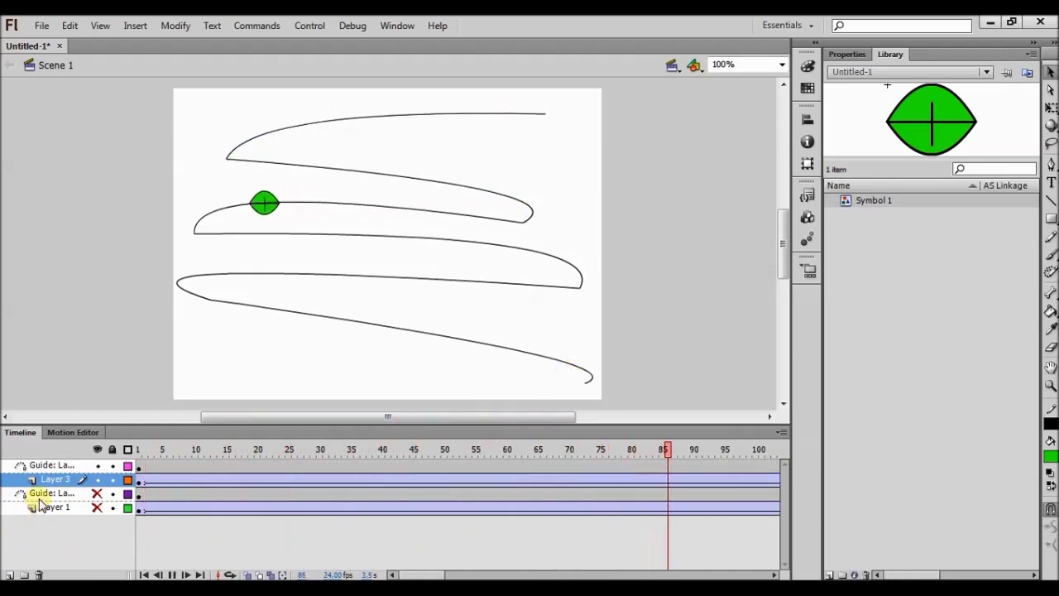
click(96, 494)
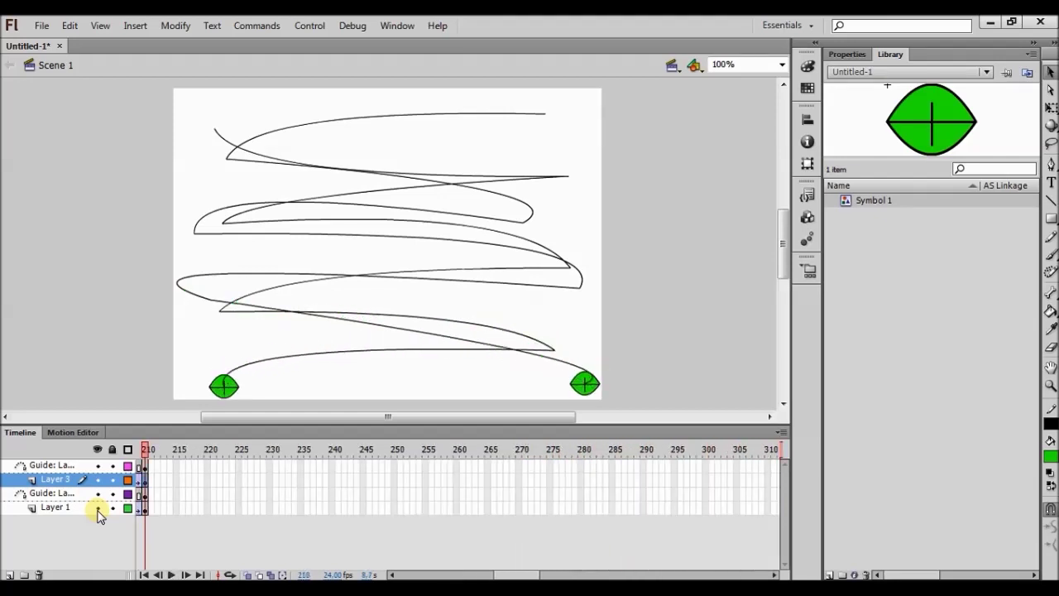
key(ctrl+Return)
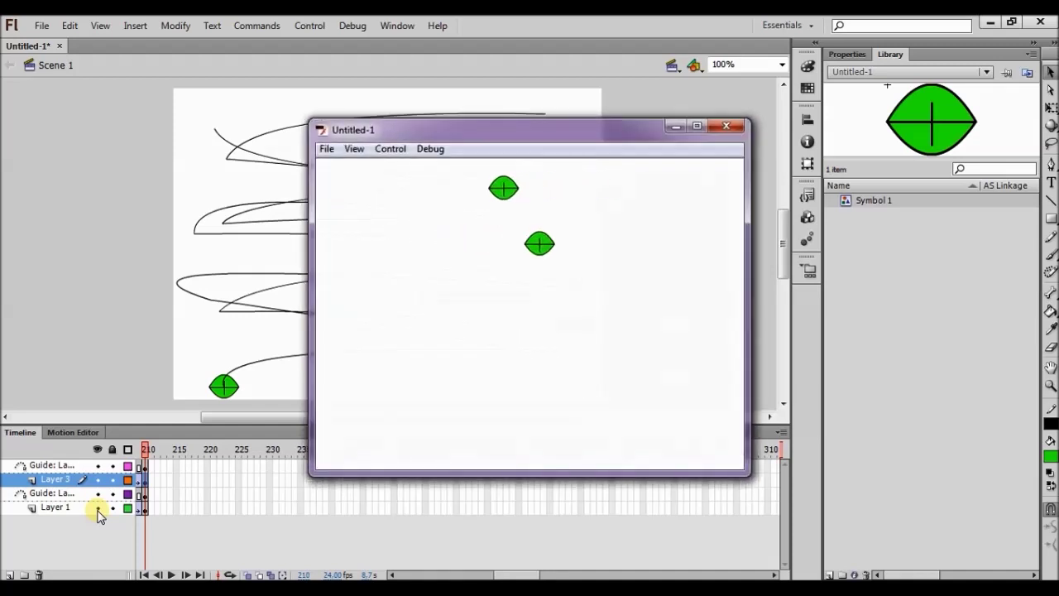